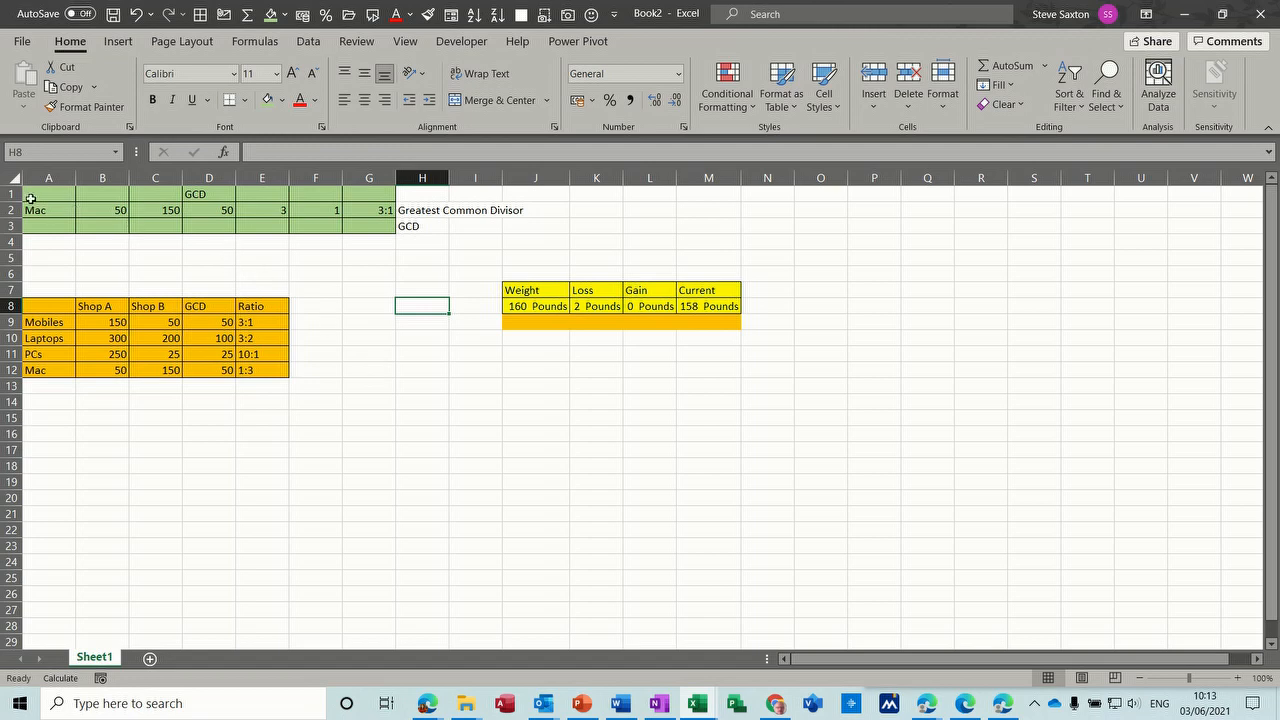
- Examine the Mac row's quantities, GCD formula, division formulas and ratio value in B2 through G2
click(108, 209)
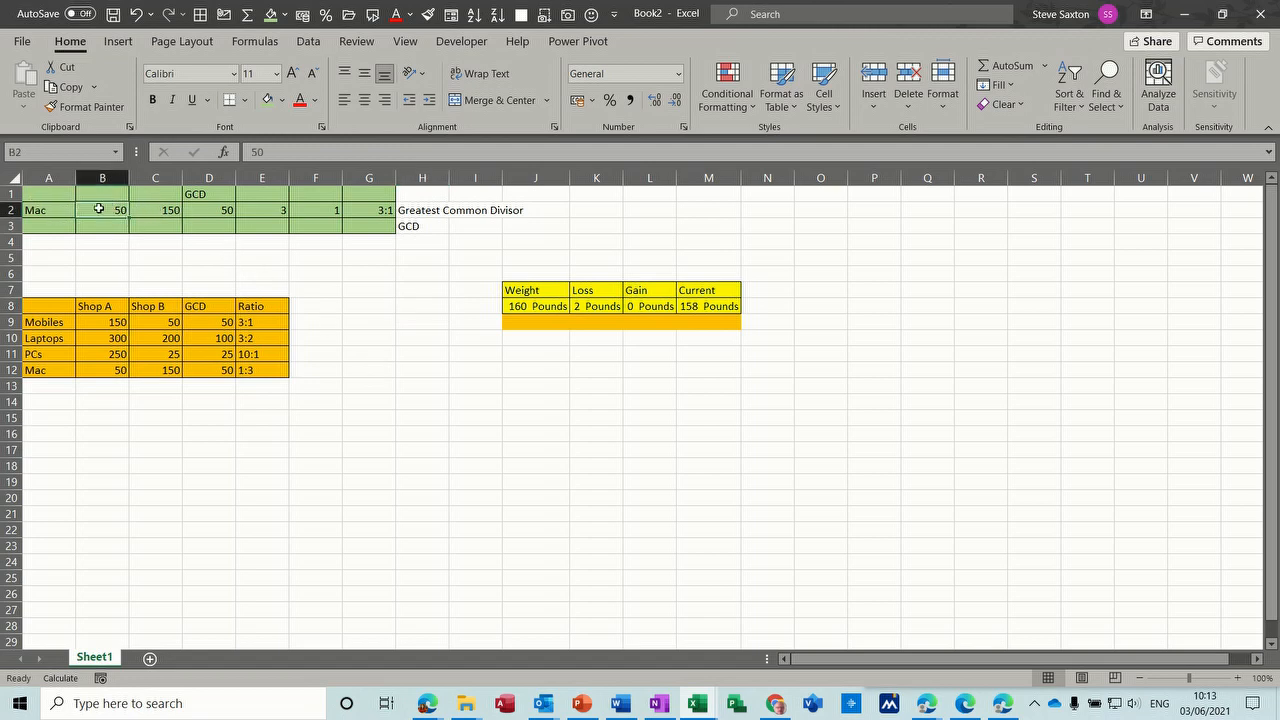
click(167, 210)
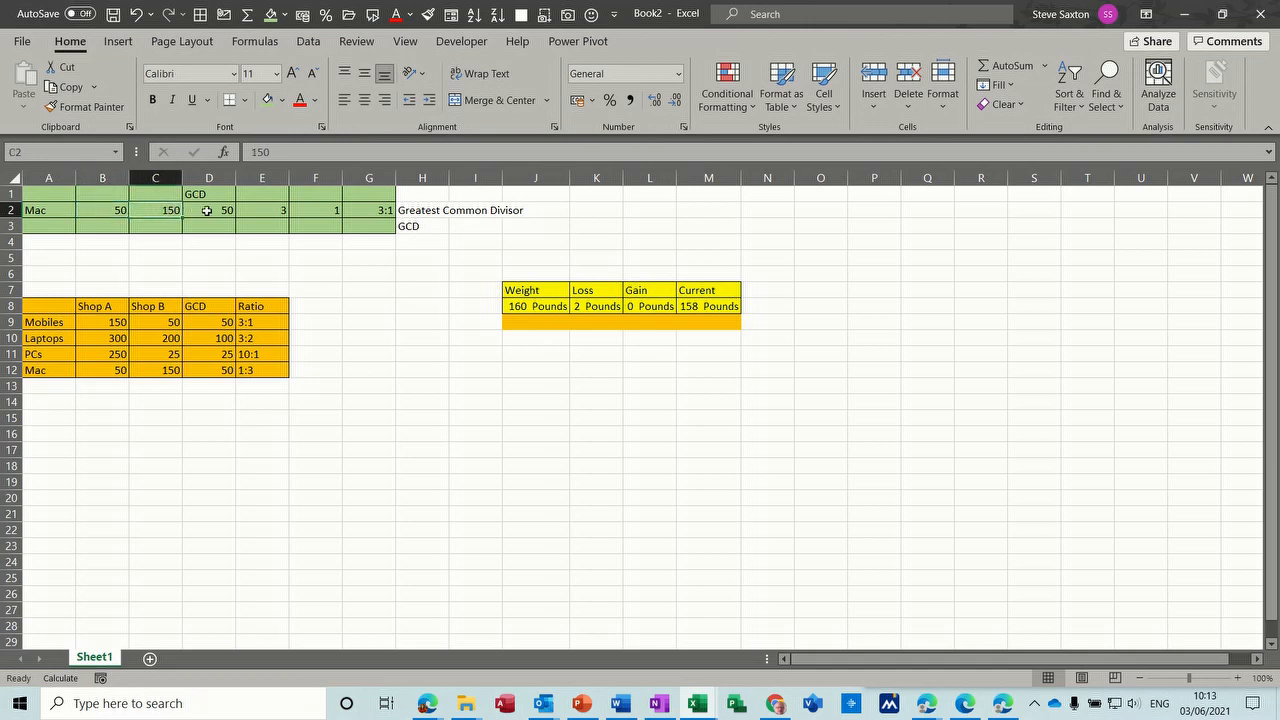
click(210, 211)
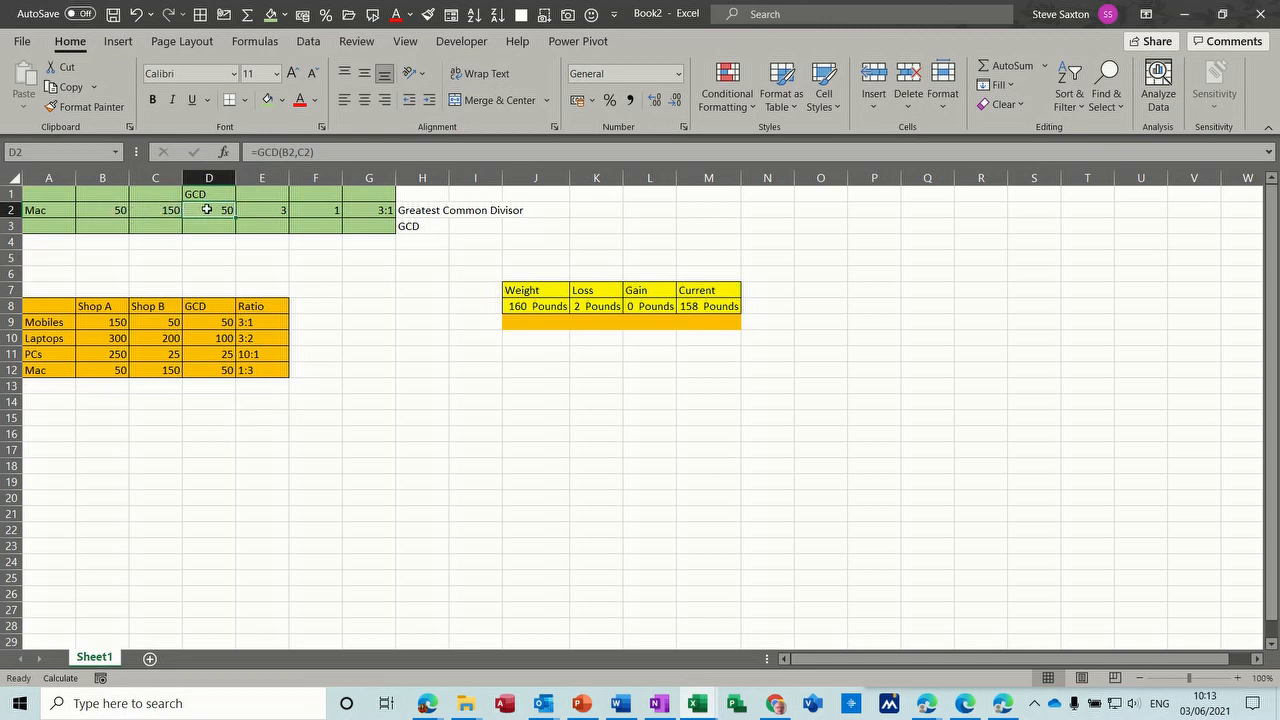
click(270, 211)
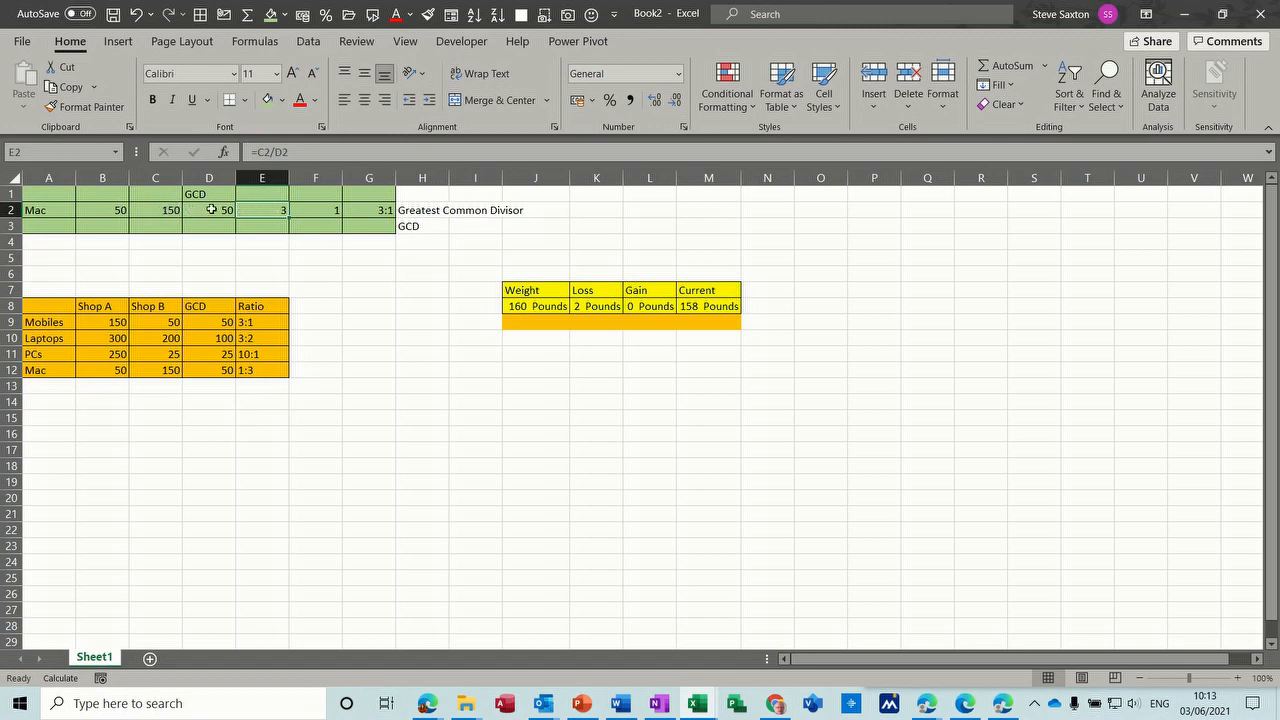
click(320, 209)
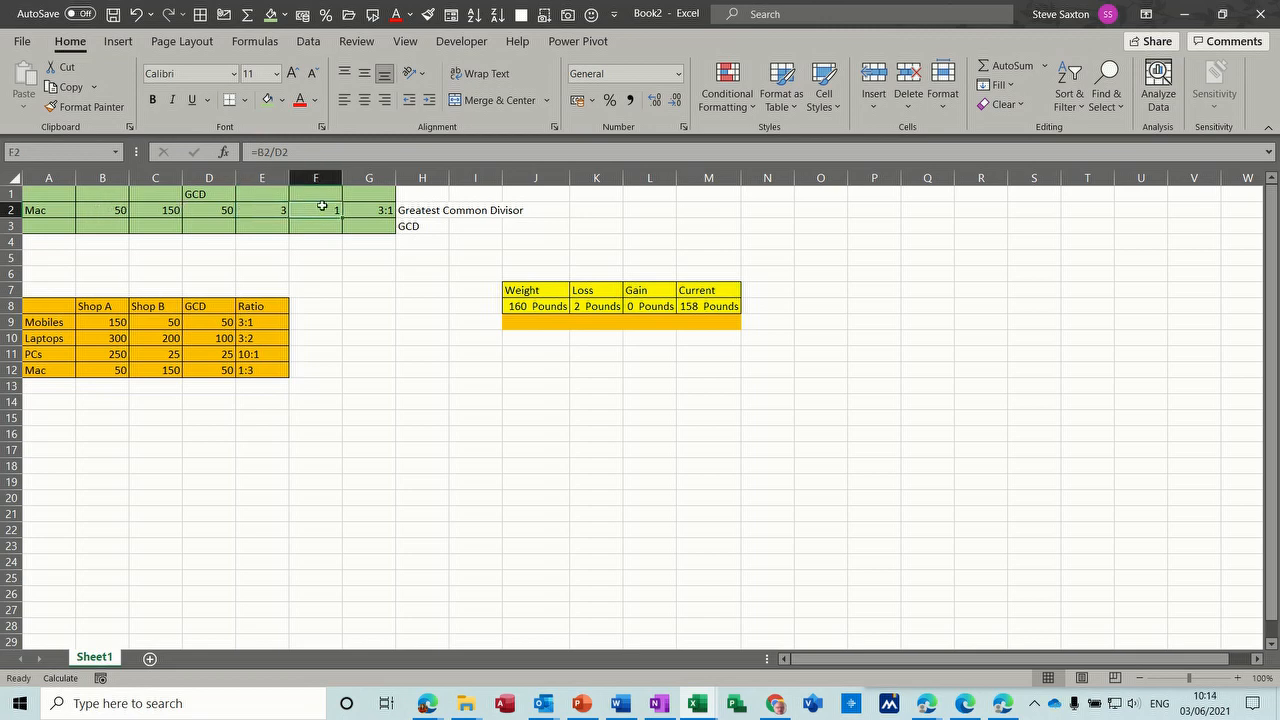
click(368, 211)
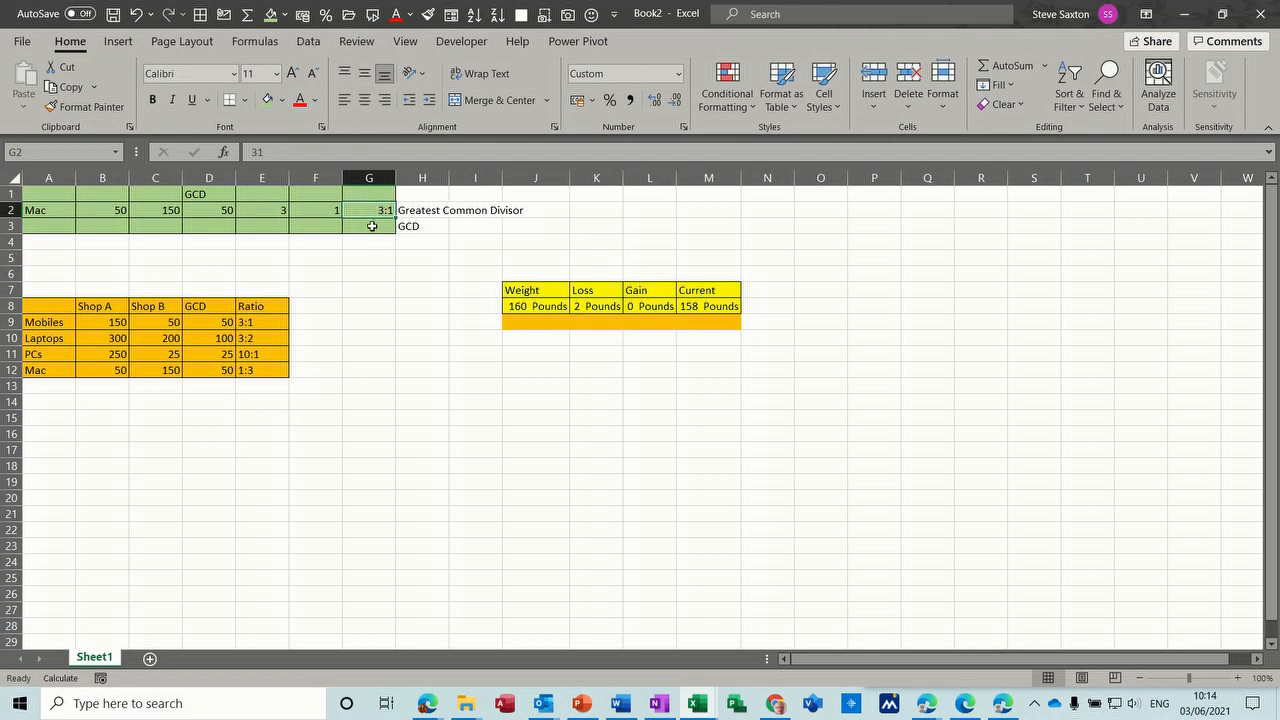
- Fill in row 3 with the label dell in A3, 125 in B3 and 25 in C3
click(82, 224)
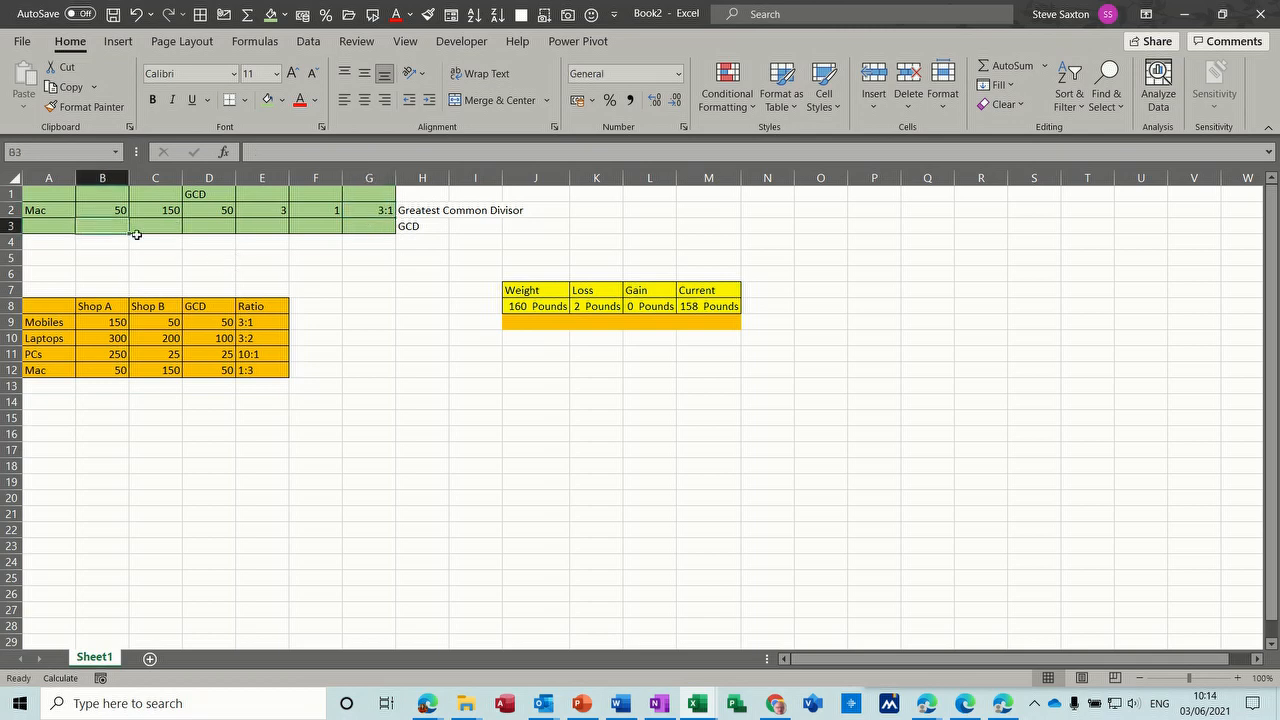
click(55, 228)
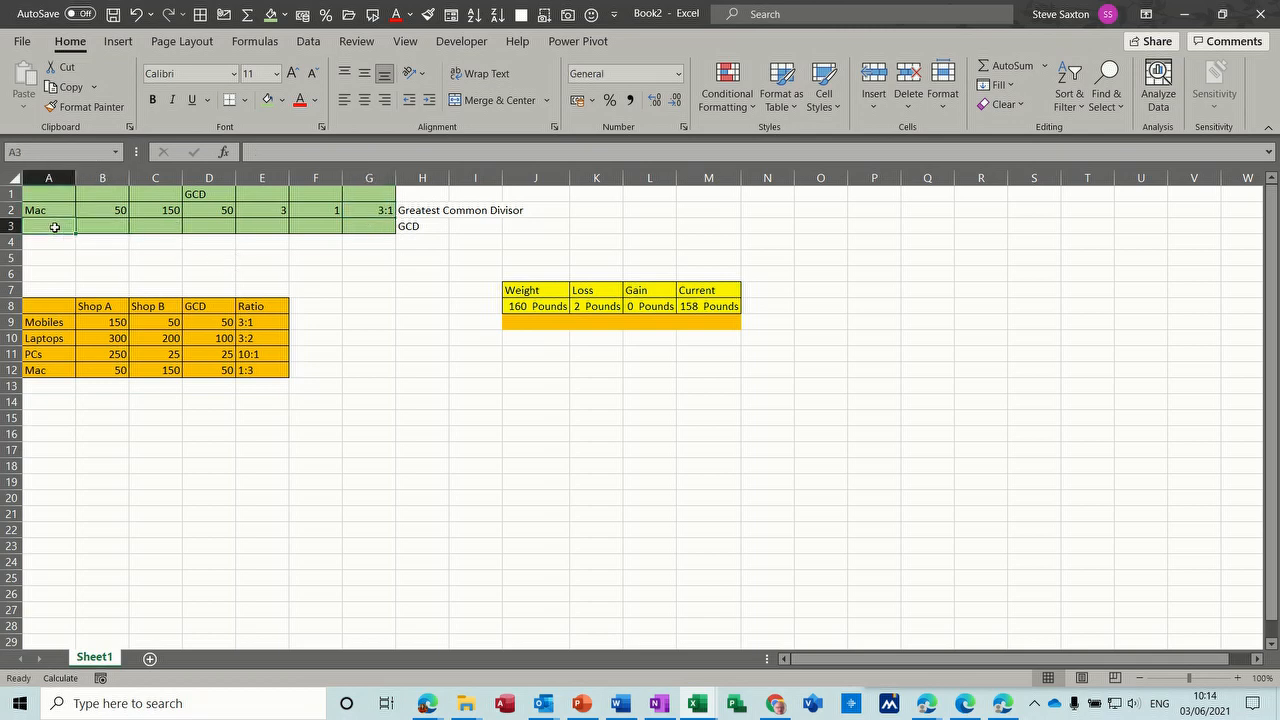
text(dell)
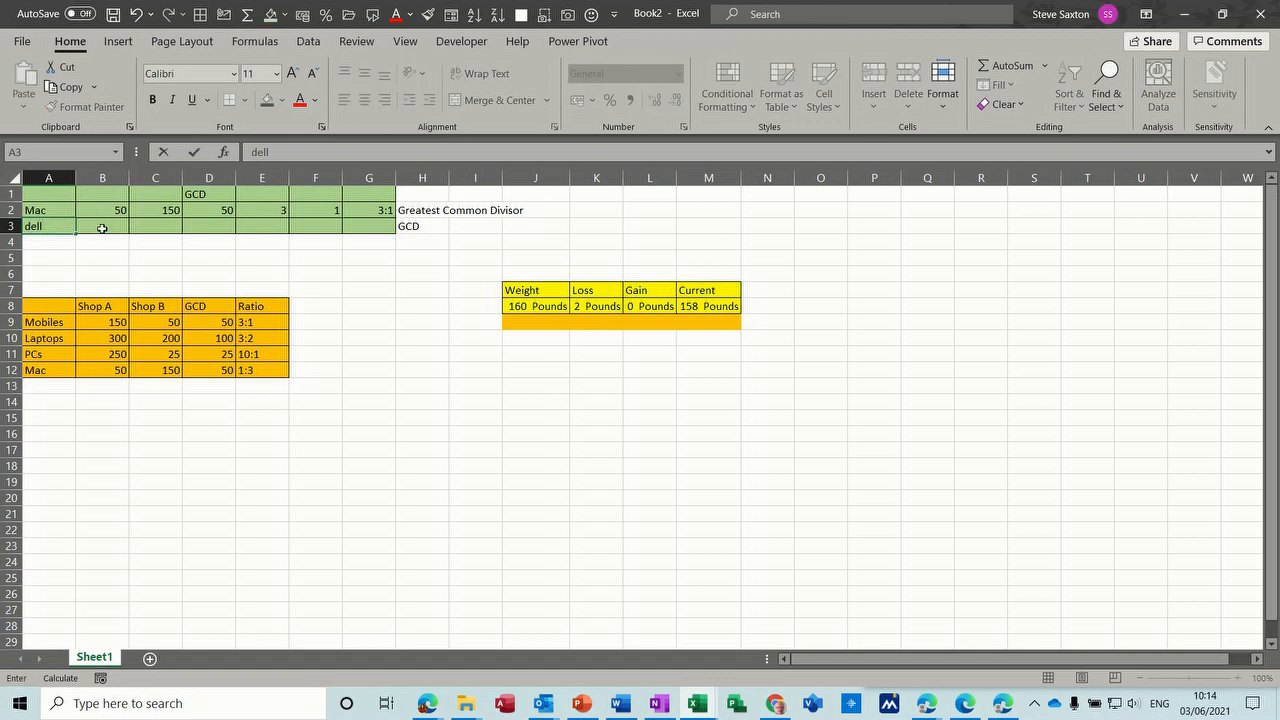
click(102, 230)
text(125)
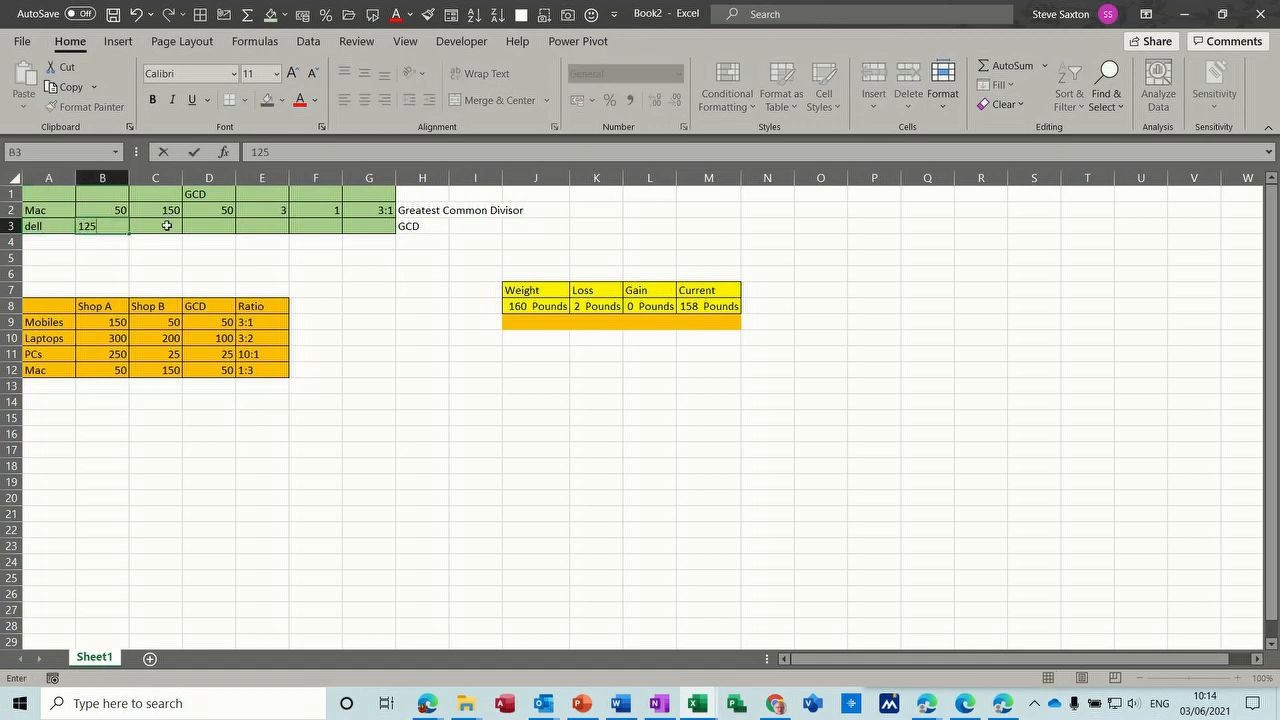
click(167, 226)
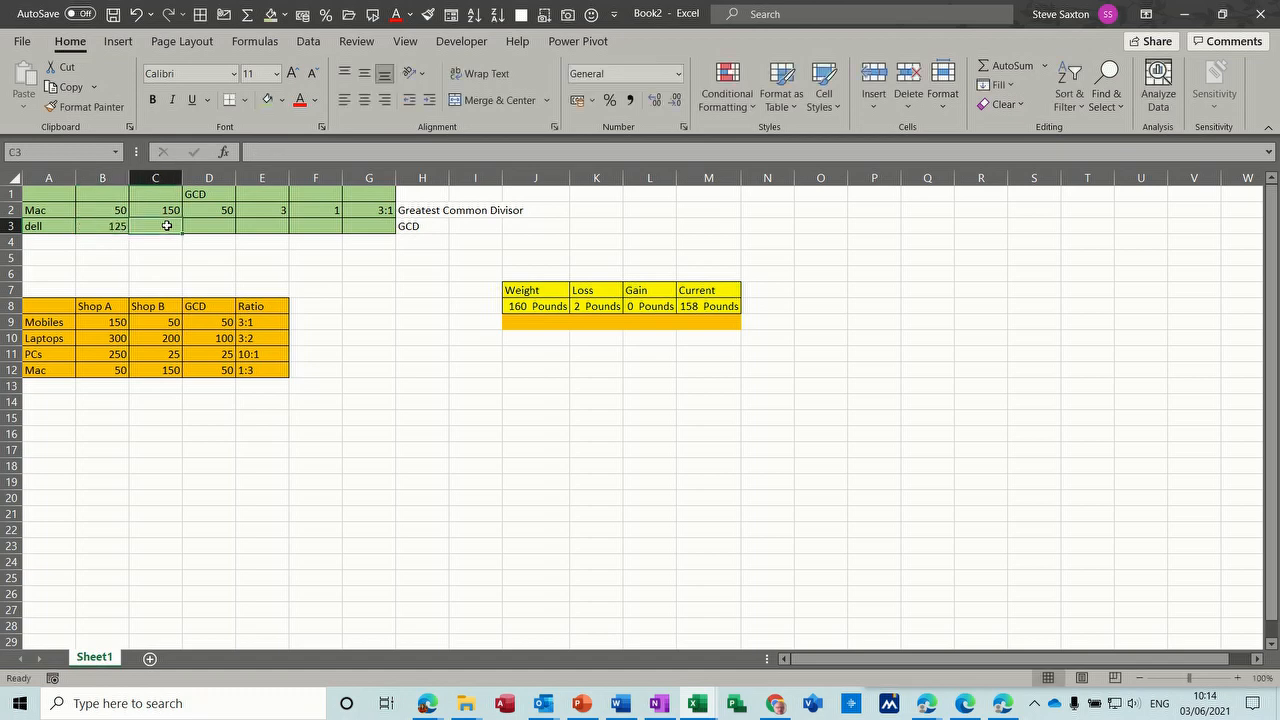
text(2)
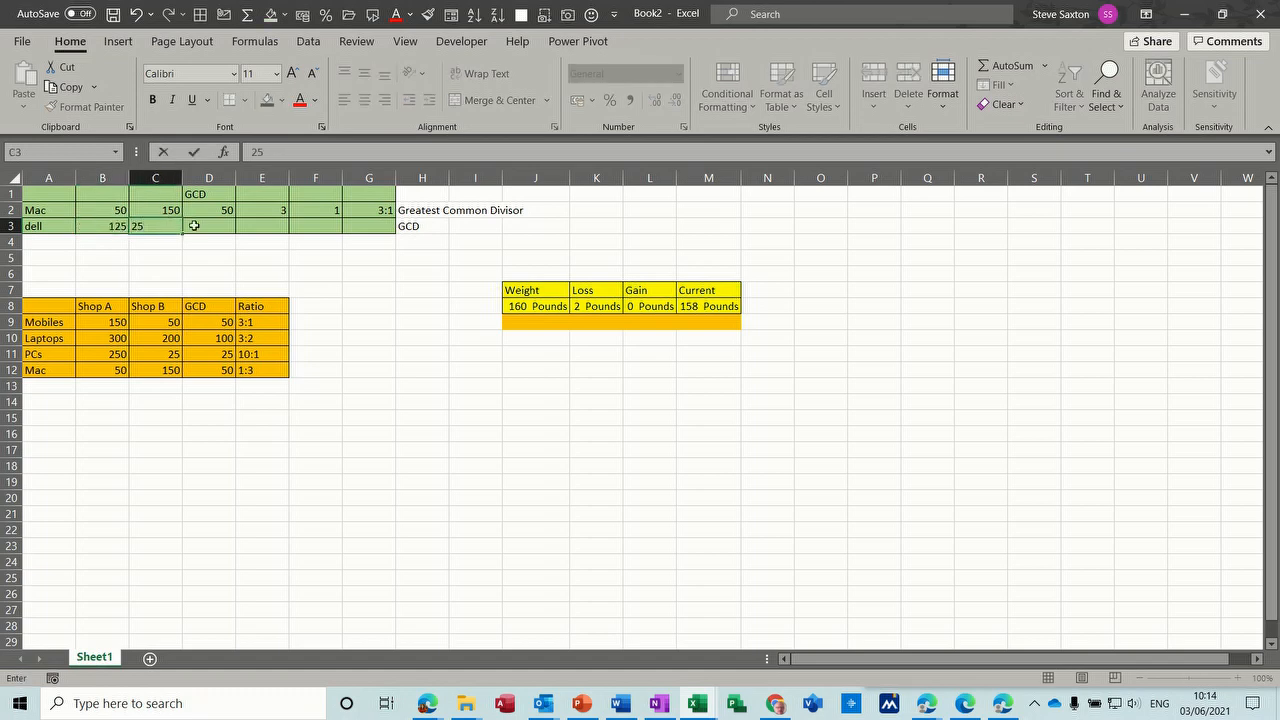
text(5)
- Calculate the greatest common divisor of the dell quantities in D3 with =GCD(B3,C3)
click(223, 210)
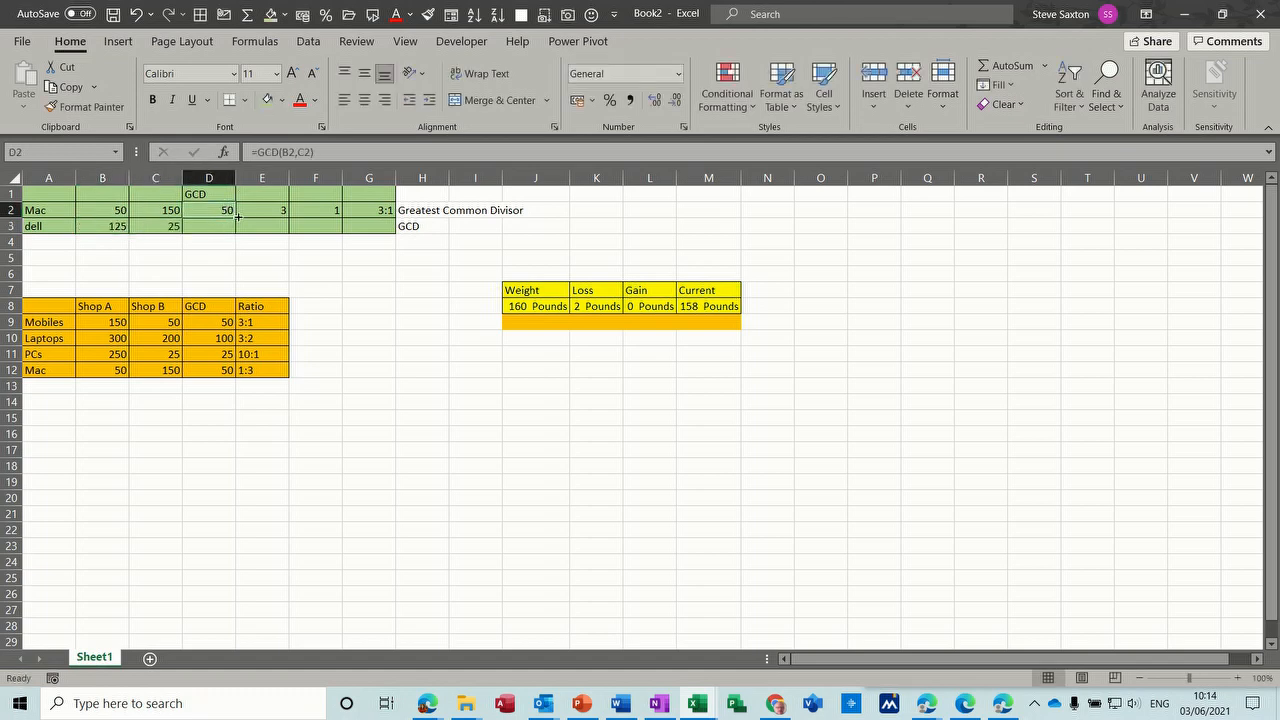
click(216, 226)
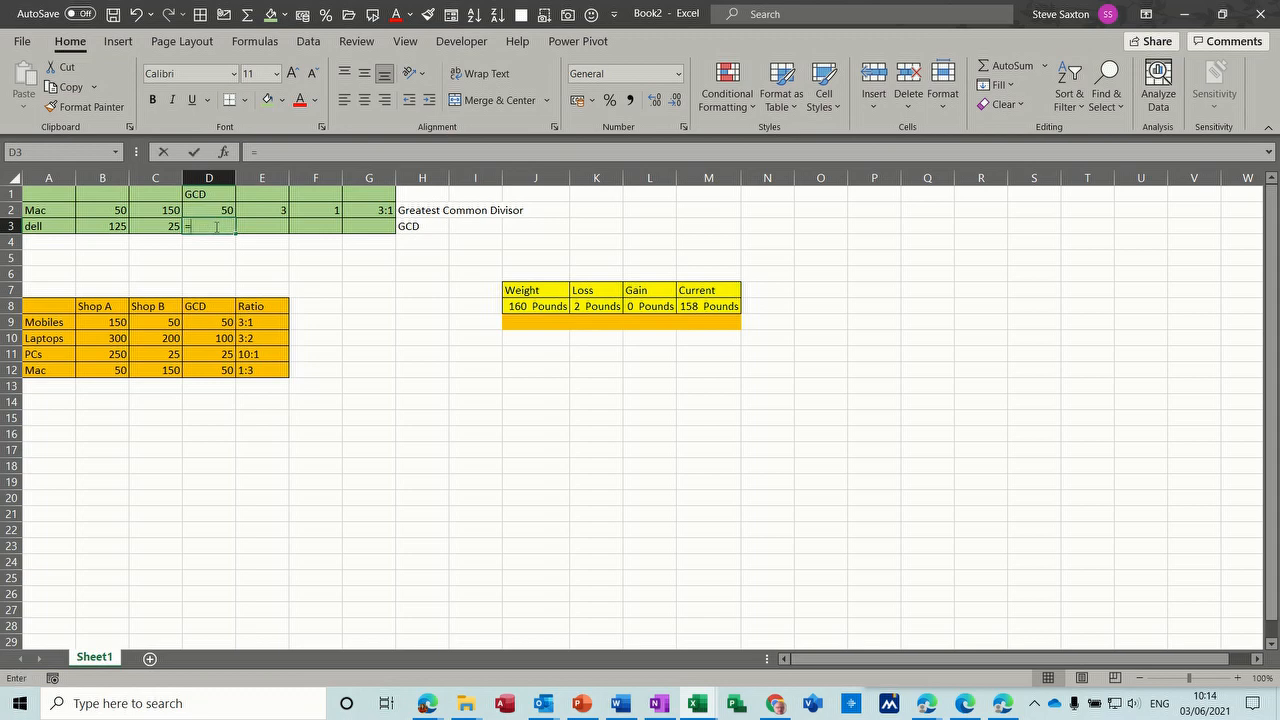
text(=g)
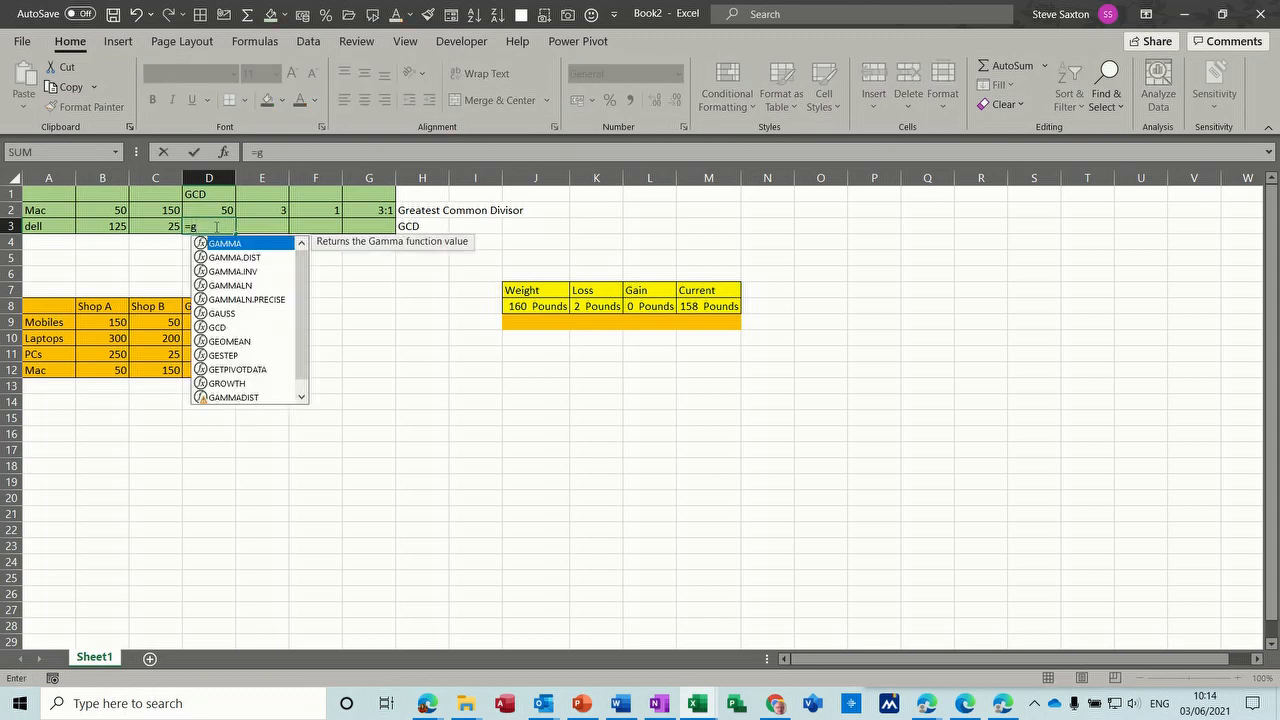
text(cd()
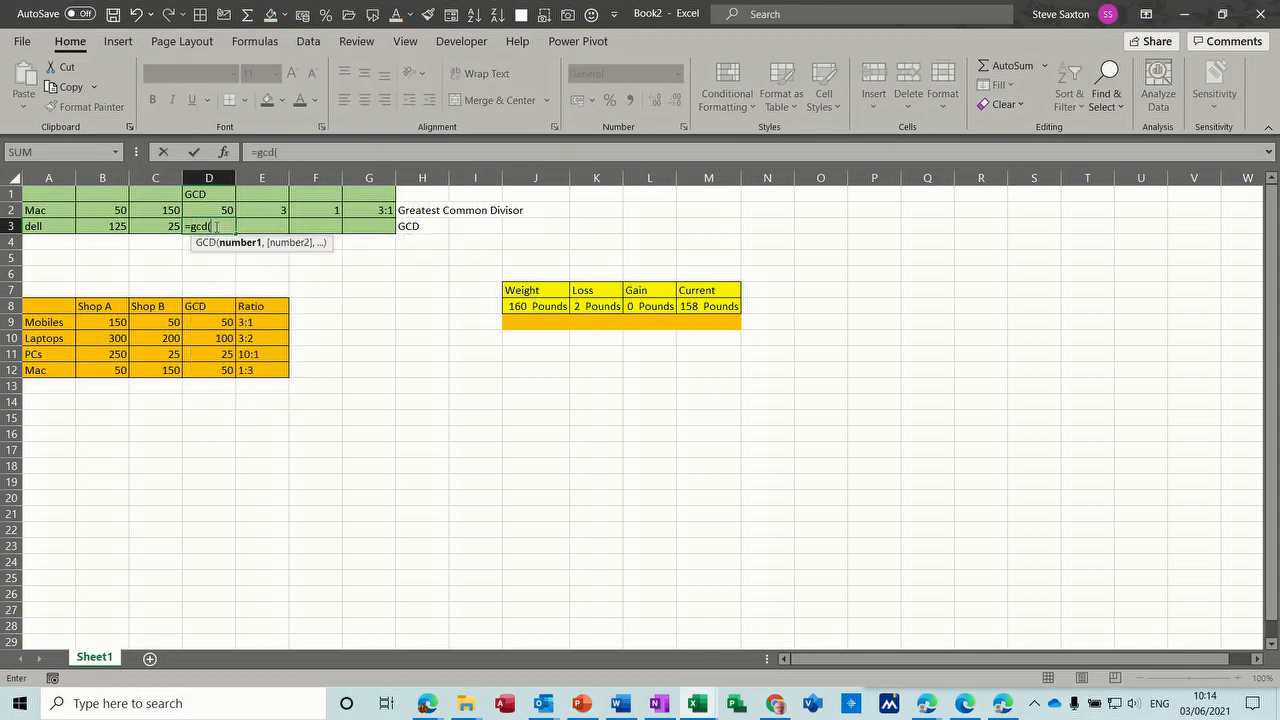
click(105, 227)
text(,)
click(155, 226)
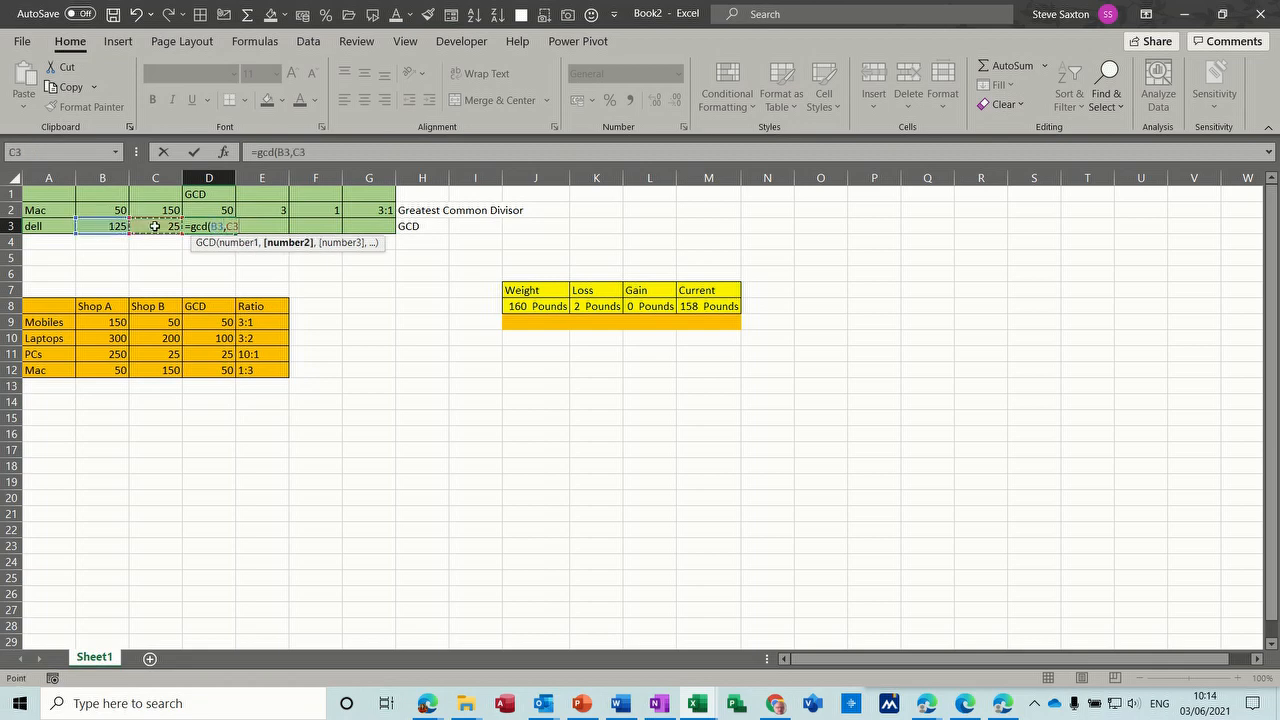
text())
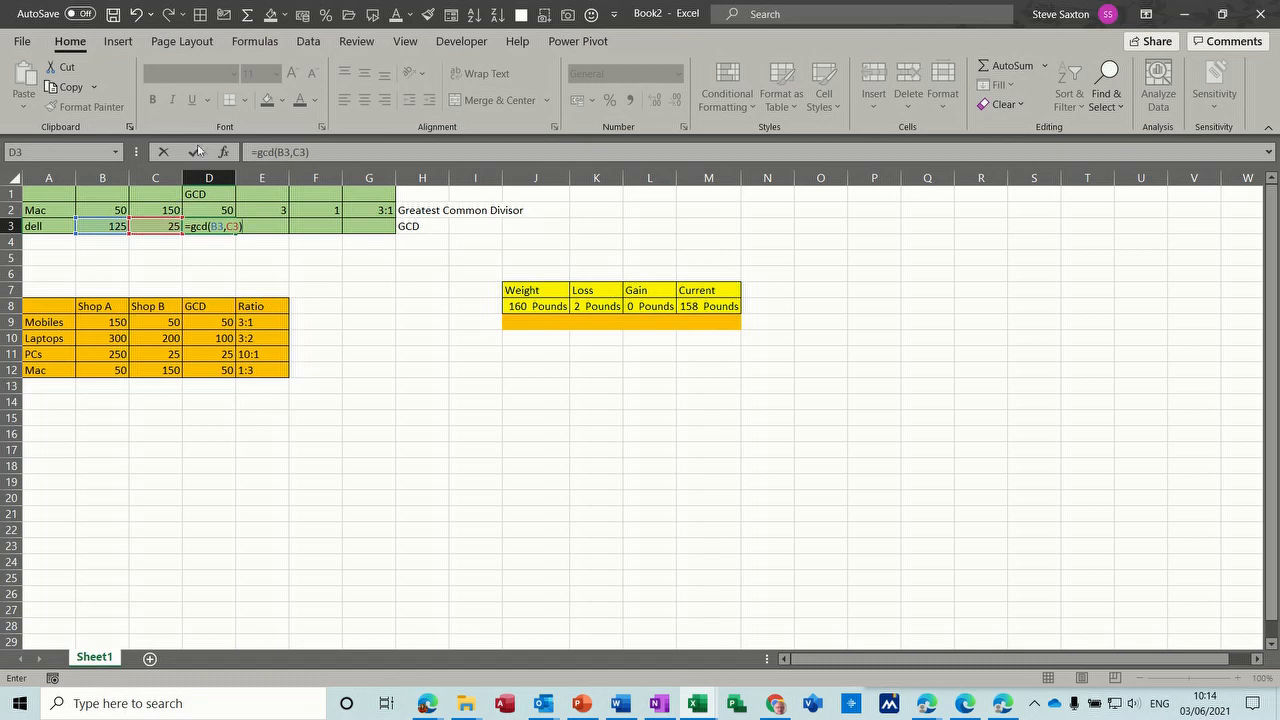
click(196, 151)
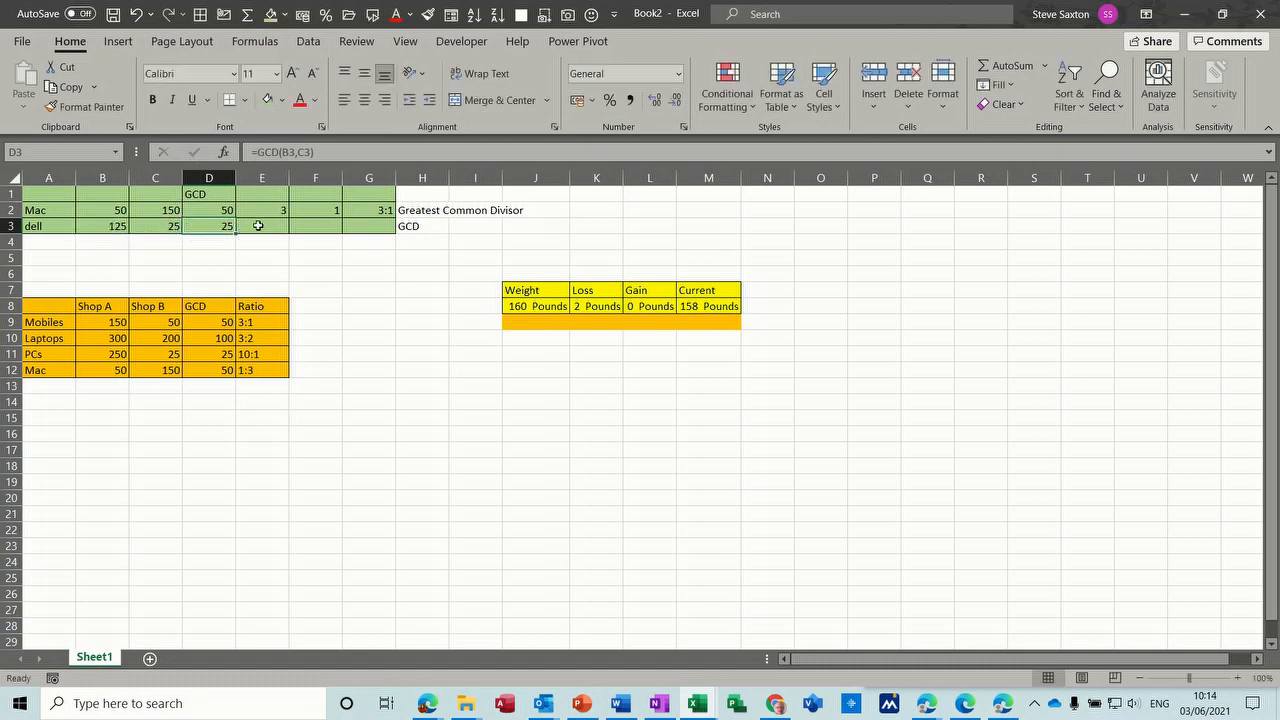
- Following the formula pattern in E2, divide the second dell quantity by its GCD in E3 with =C3/D3
click(258, 225)
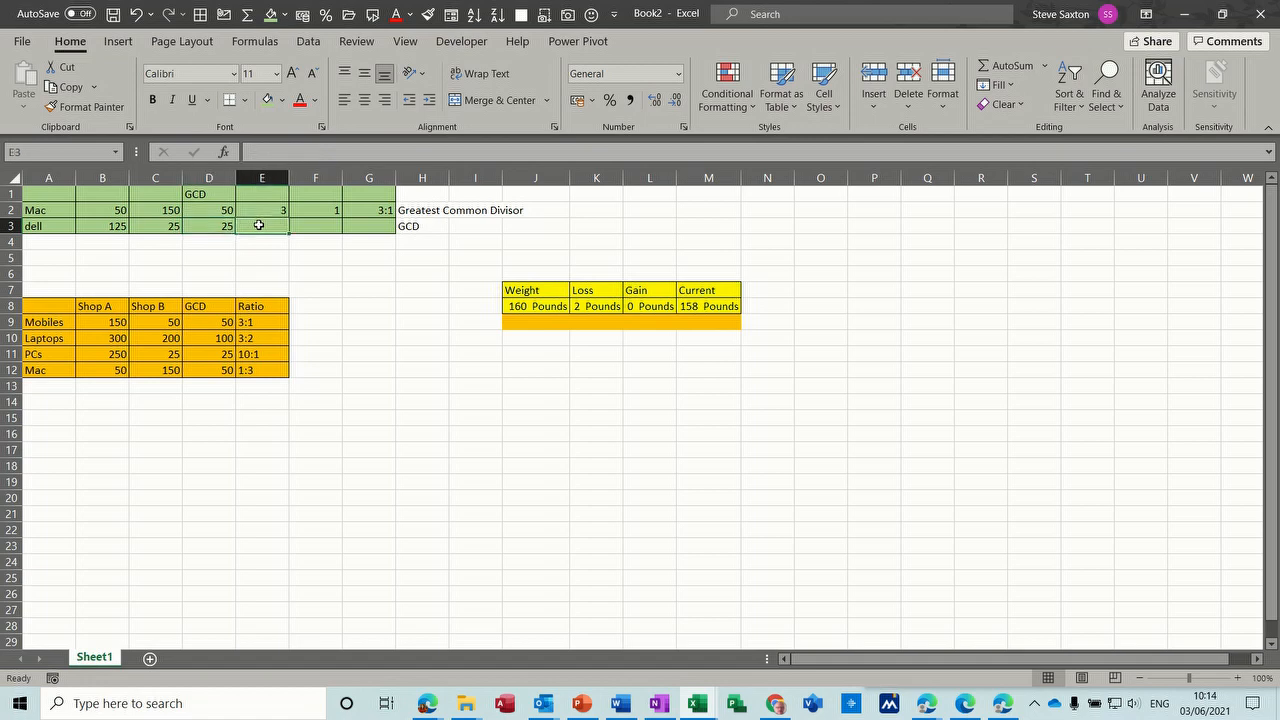
click(267, 209)
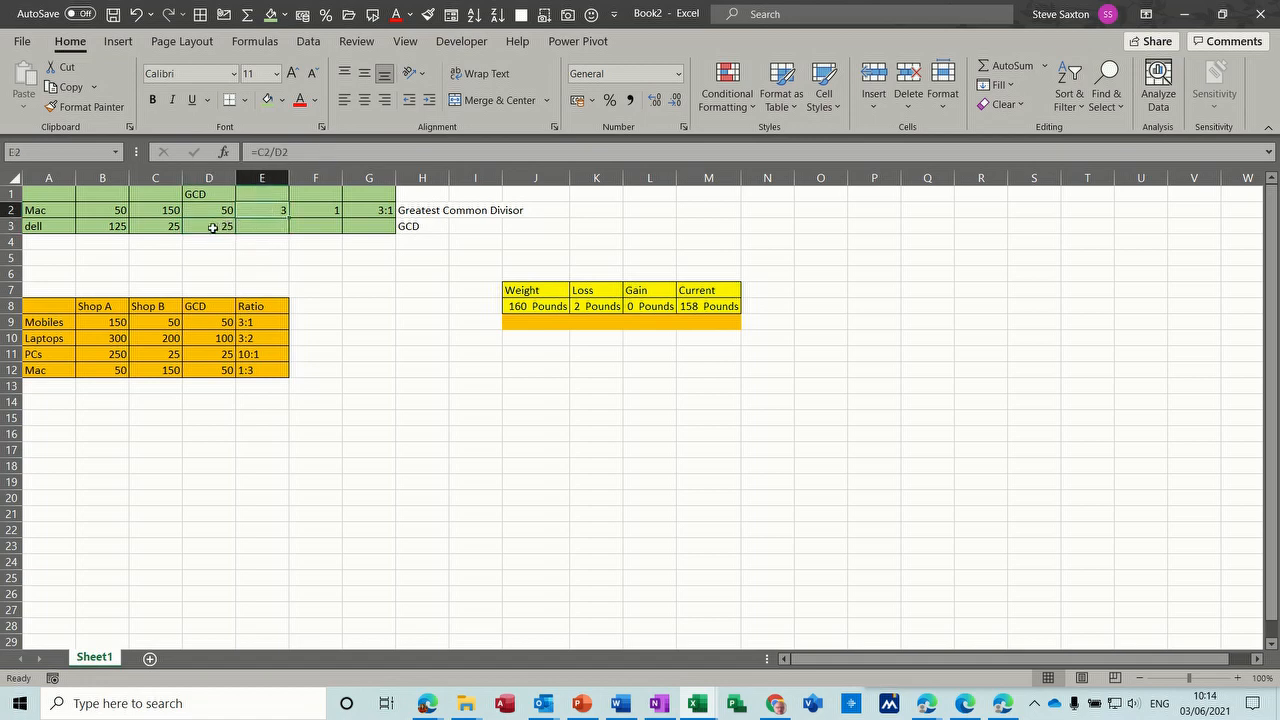
click(263, 228)
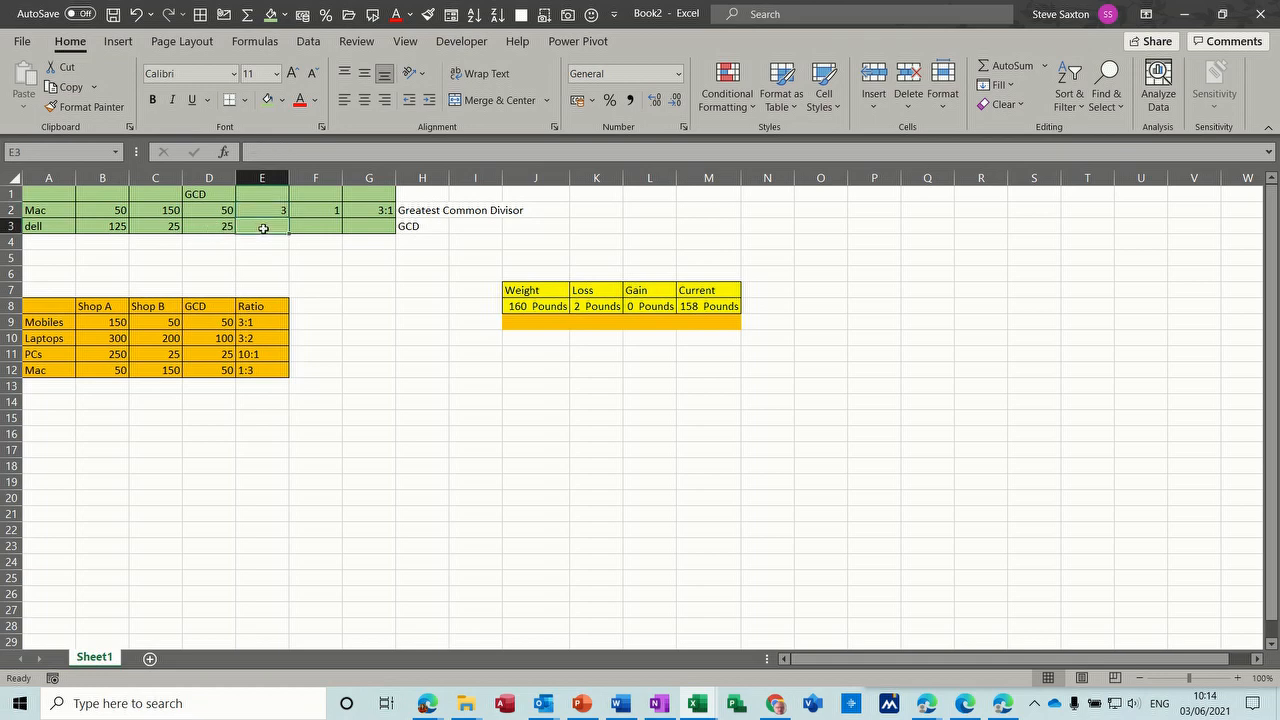
text(=)
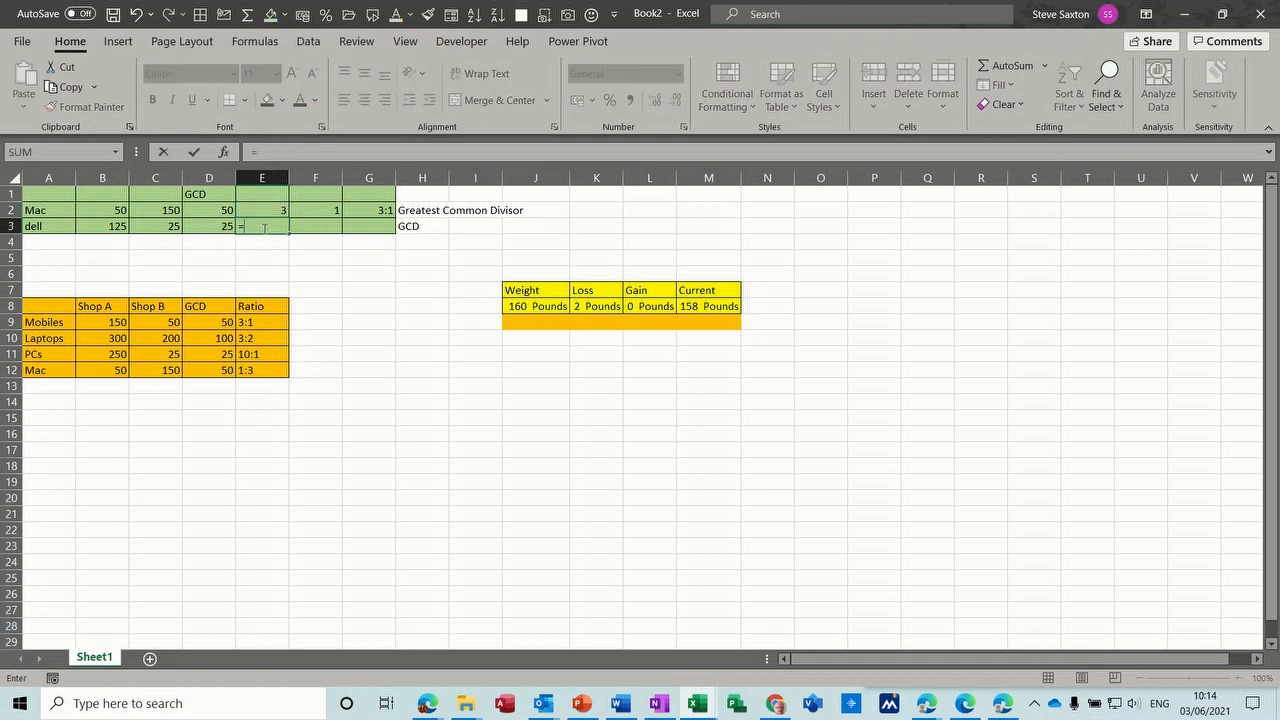
click(164, 228)
text(/)
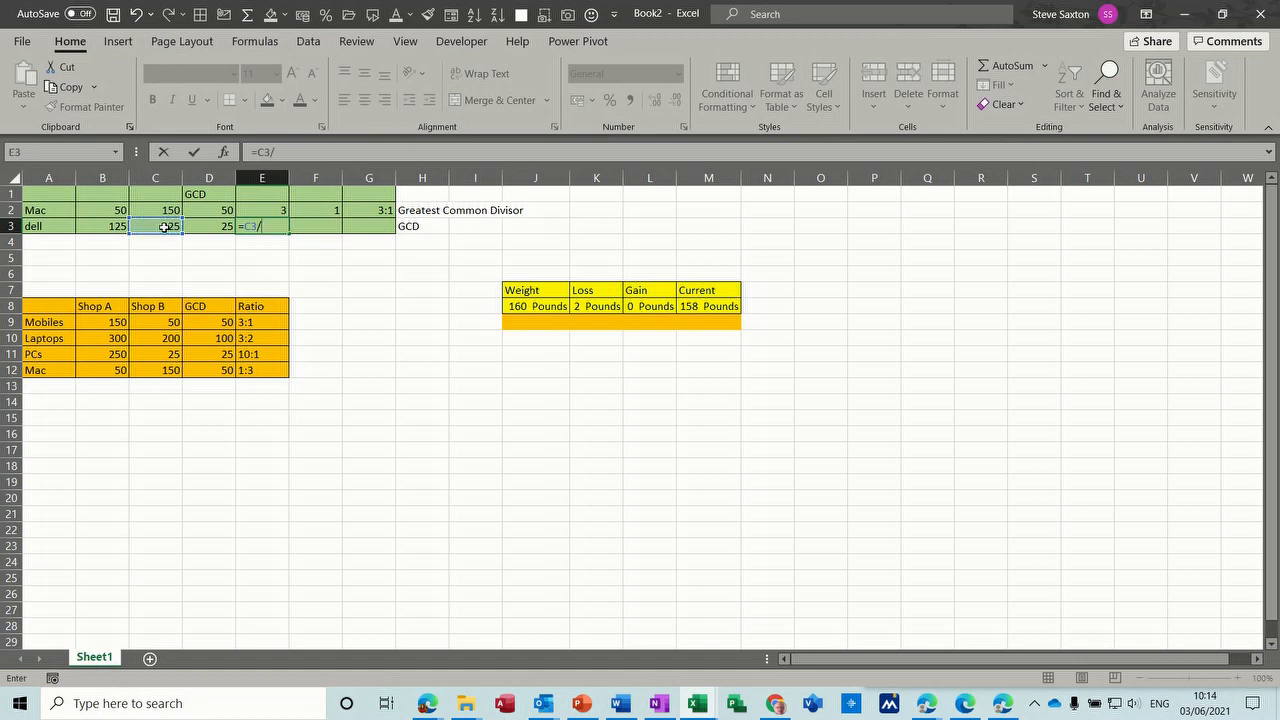
click(202, 227)
key(Return)
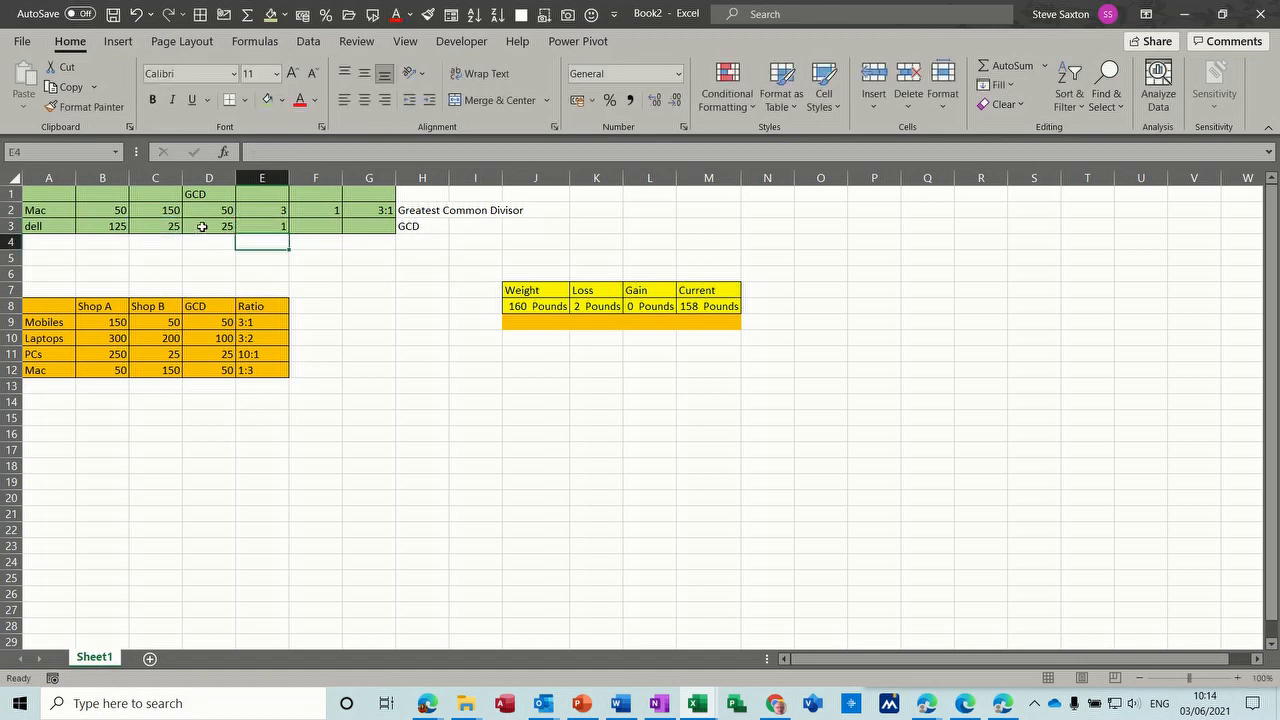
- Divide the first dell quantity by its GCD in F3 with =B3/D3
click(330, 226)
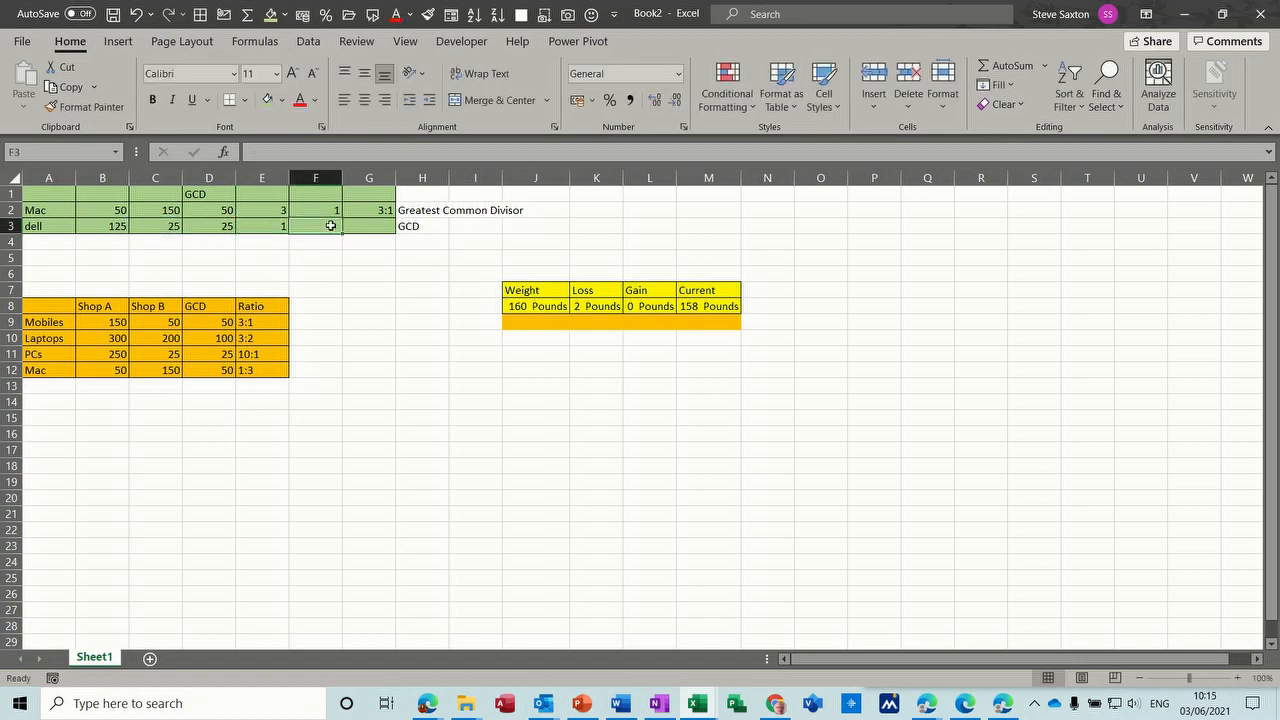
text(=)
click(112, 228)
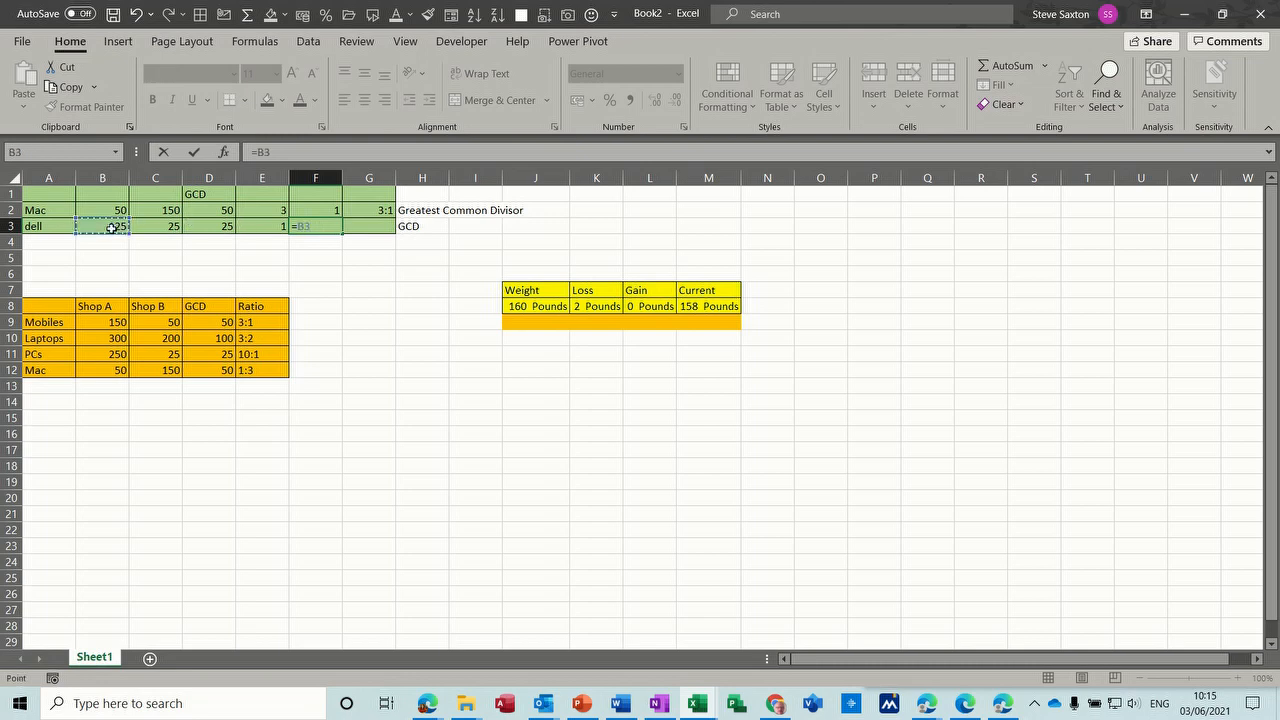
text(/)
click(207, 227)
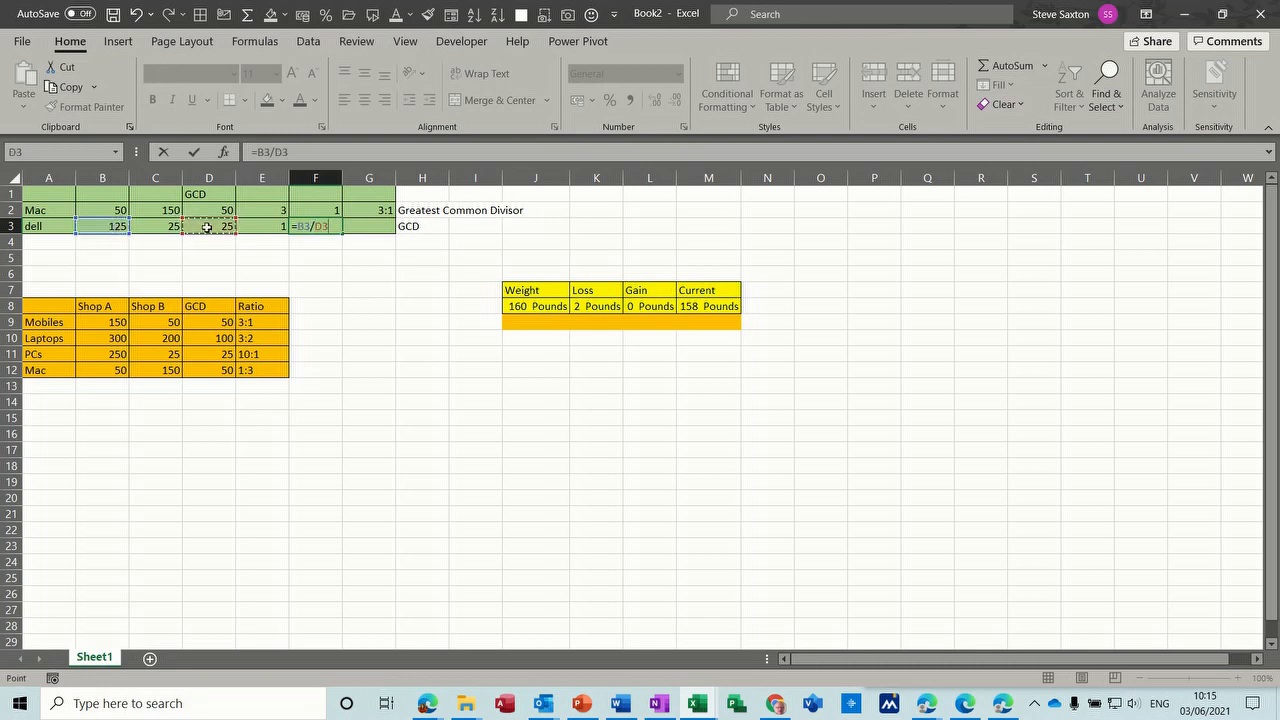
key(Return)
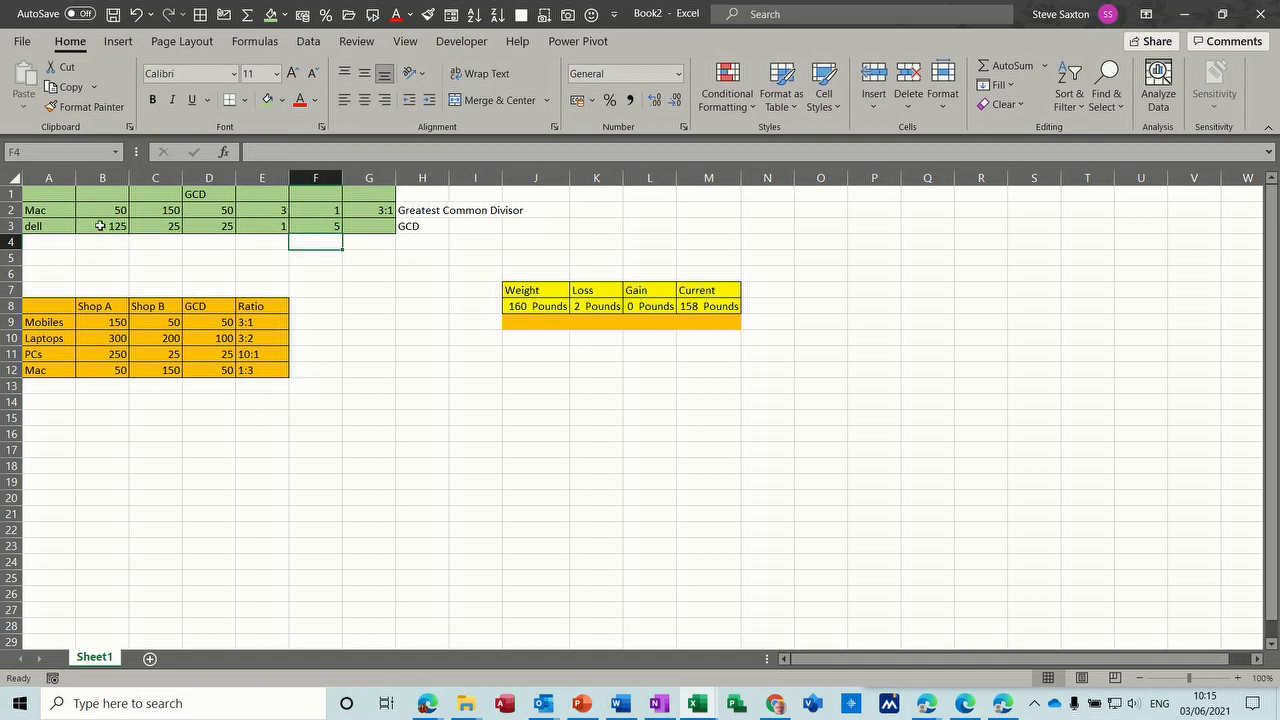
- Replace the formula in E3 with =B3/D3 to divide the first dell quantity by the GCD
click(262, 226)
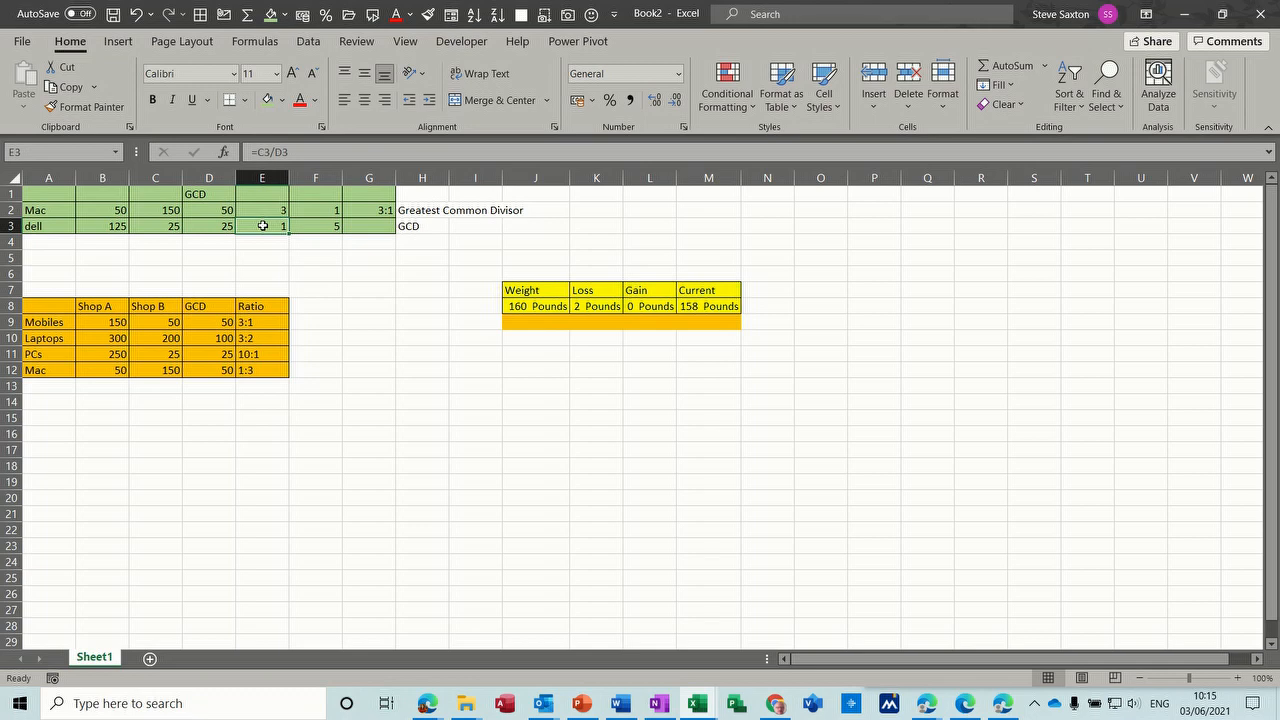
text(=)
click(118, 226)
text(/)
click(210, 228)
key(Return)
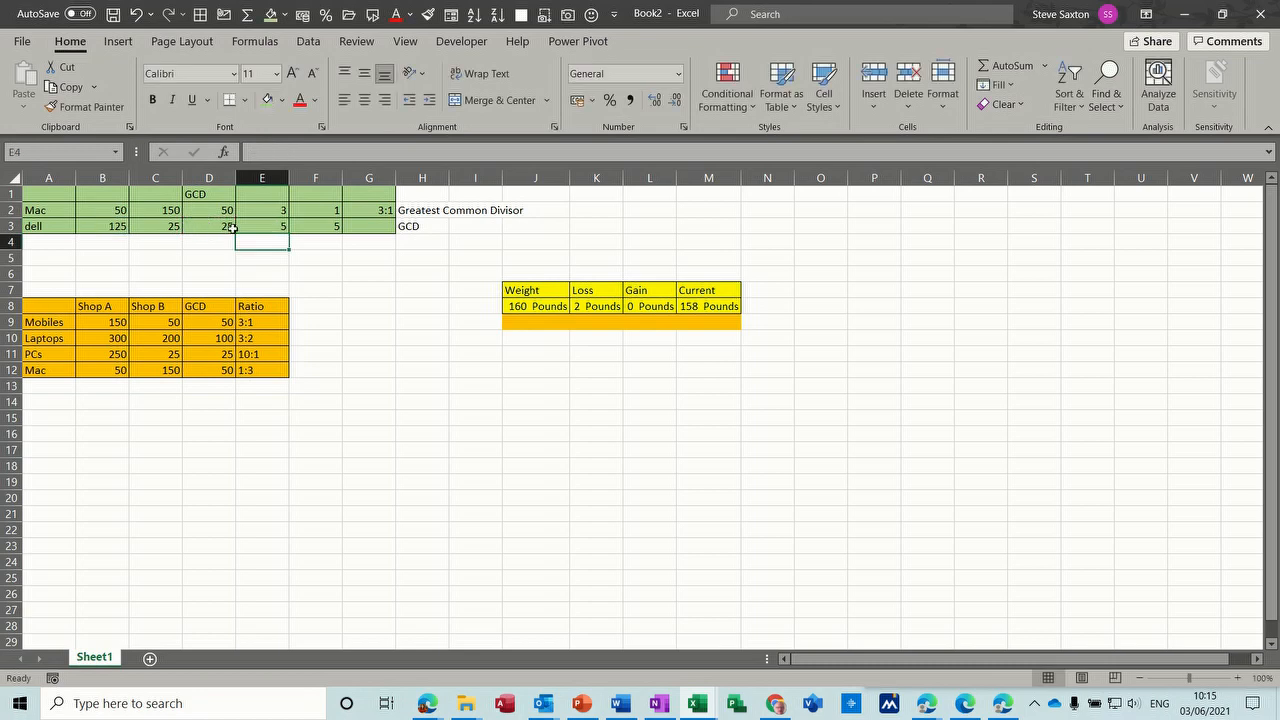
- Replace the formula in F3 with =C3/D3 to divide the second dell quantity by the GCD
click(332, 226)
text(=)
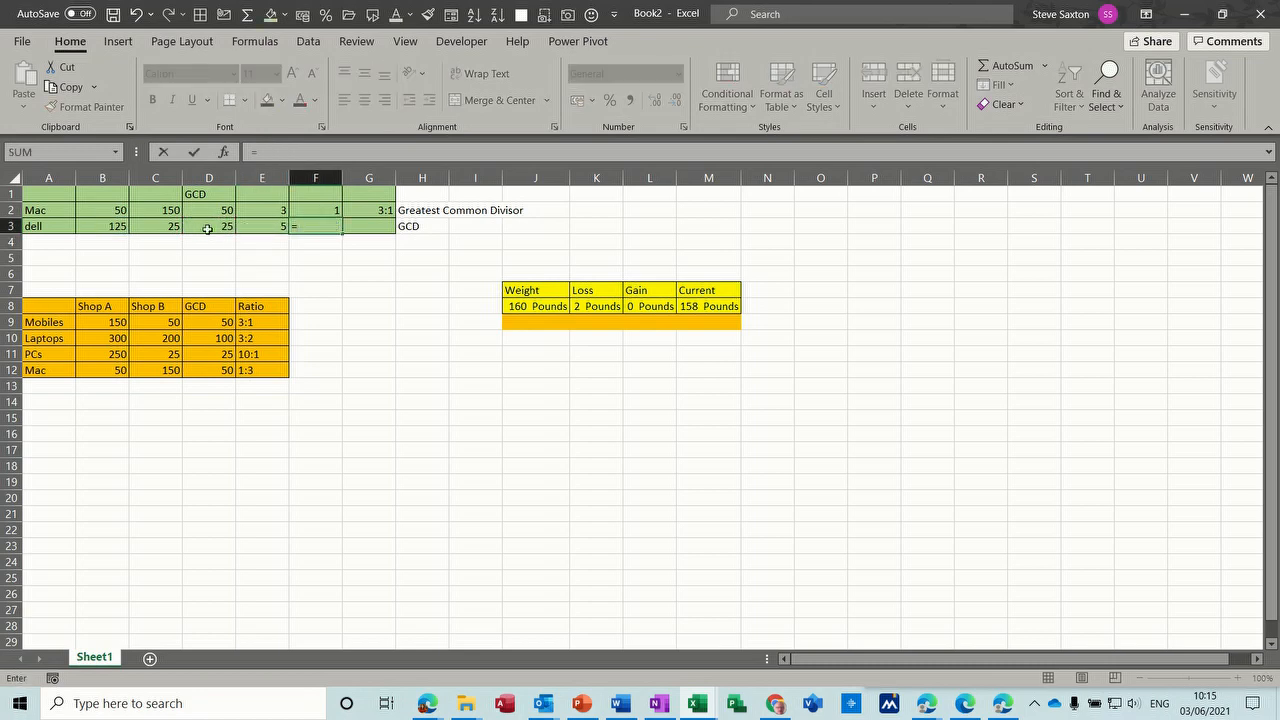
click(155, 228)
text(/)
click(210, 228)
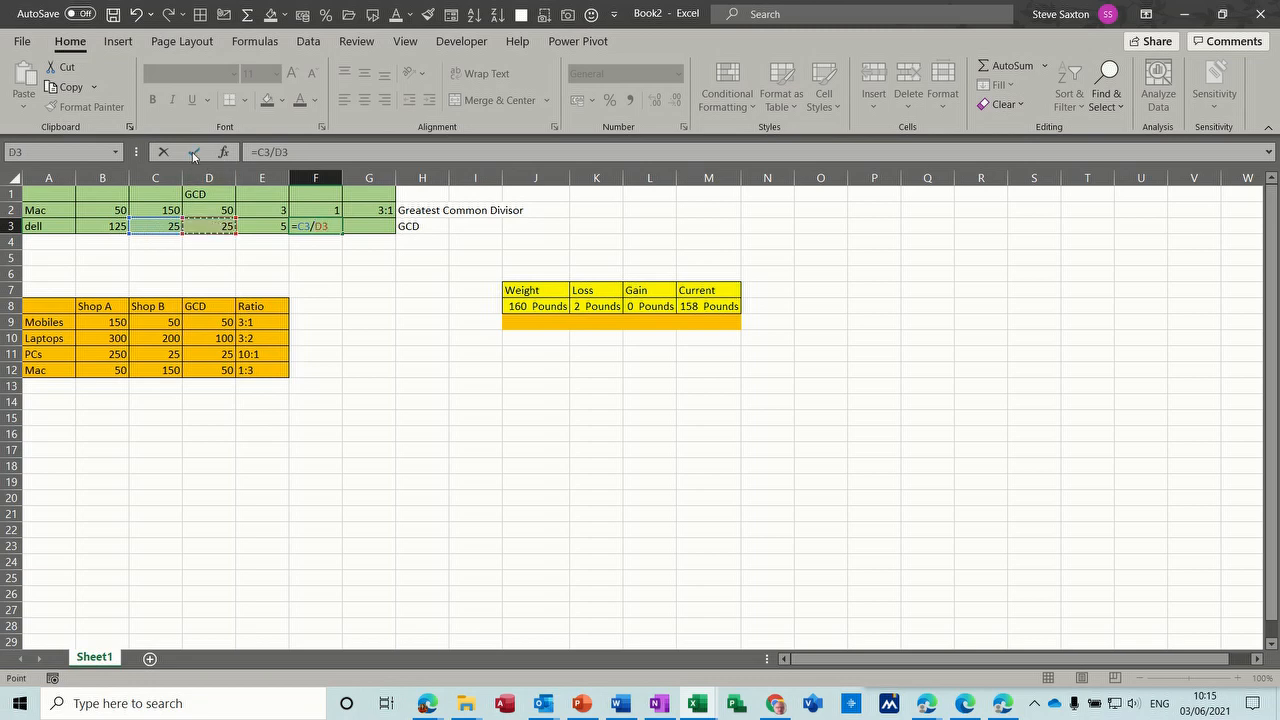
click(194, 153)
- Enter 51 in G3 as the dell ratio, displayed as 5:1 like the Mac ratio above it
click(365, 226)
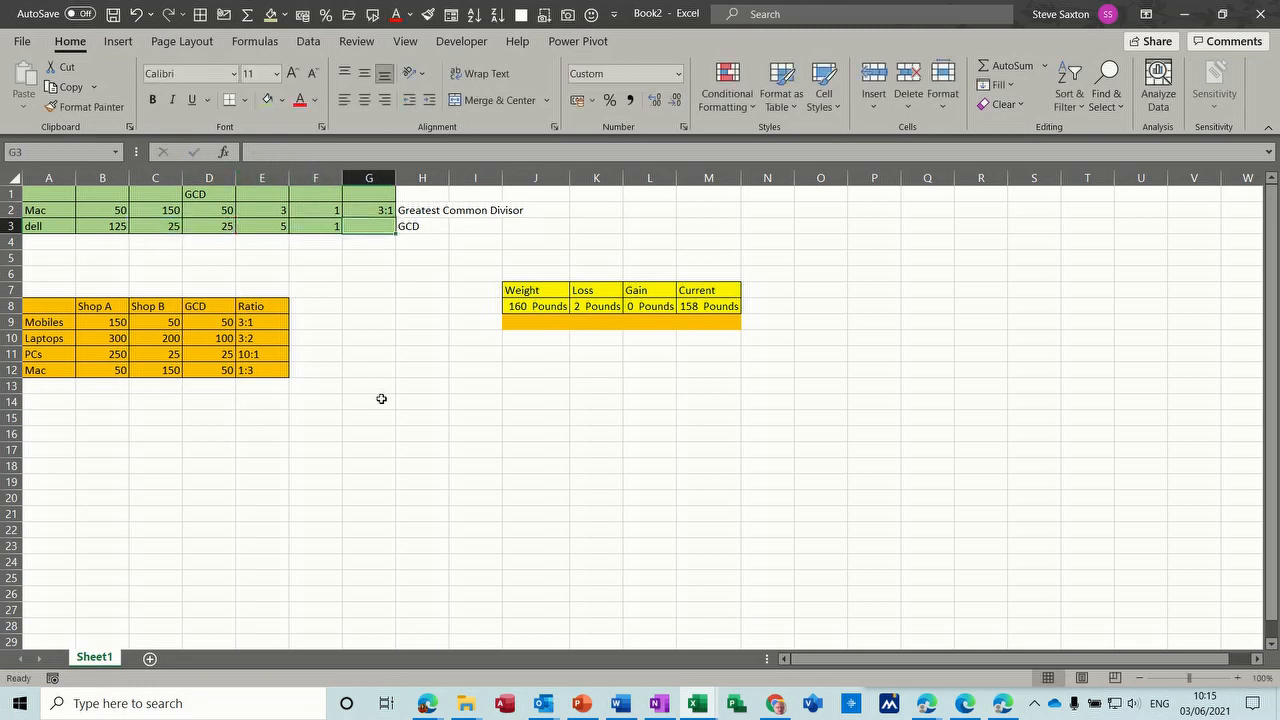
text(5)
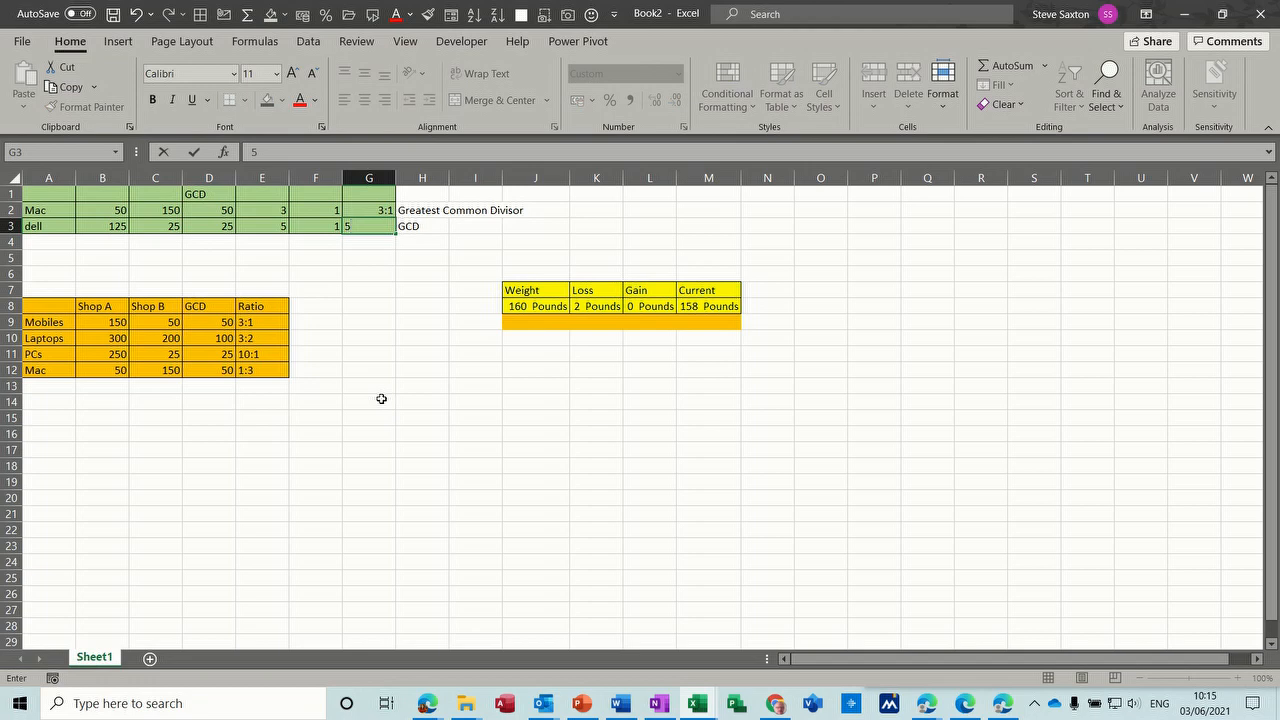
text(:1)
key(Return)
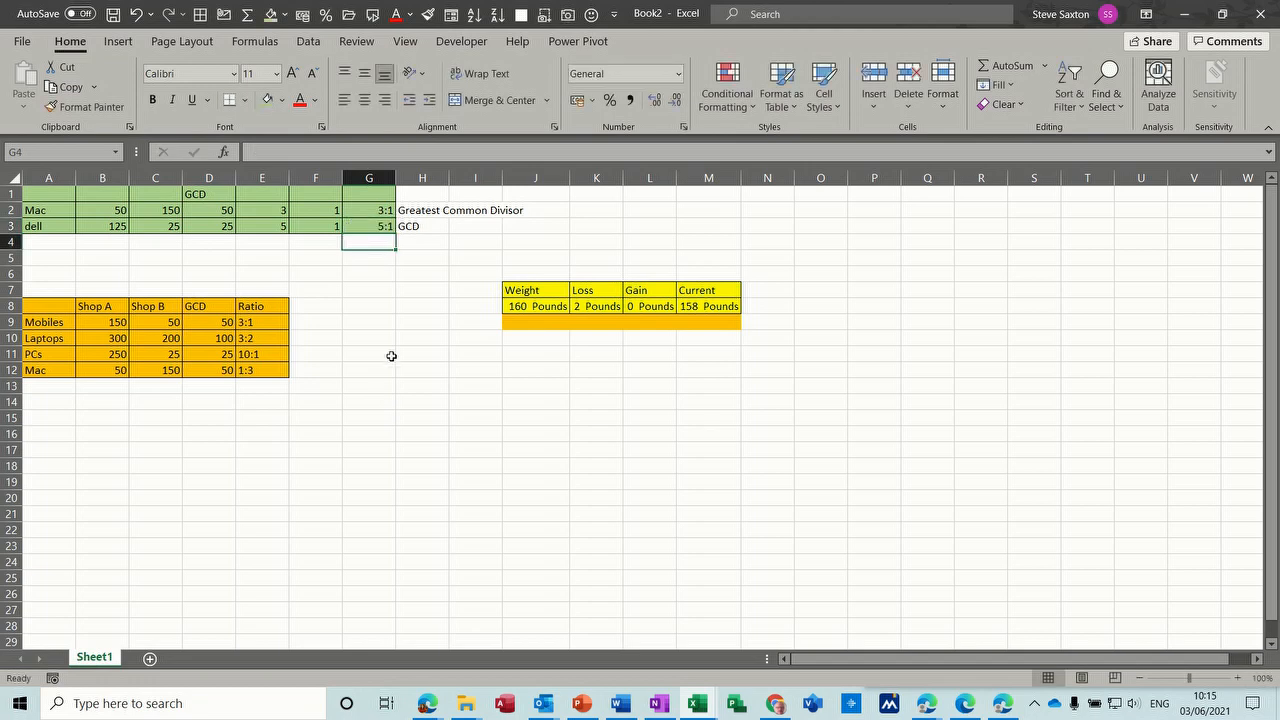
- Check the custom number format code applied to the dell ratio in G3
click(361, 225)
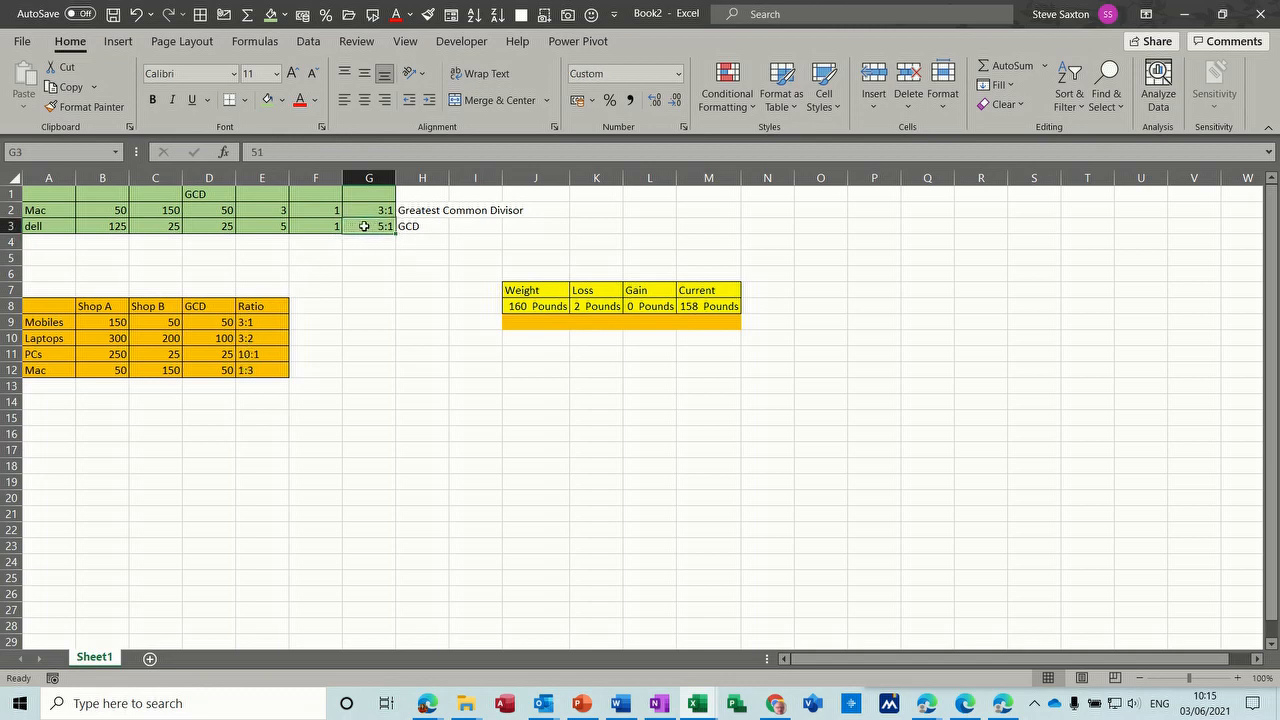
click(678, 73)
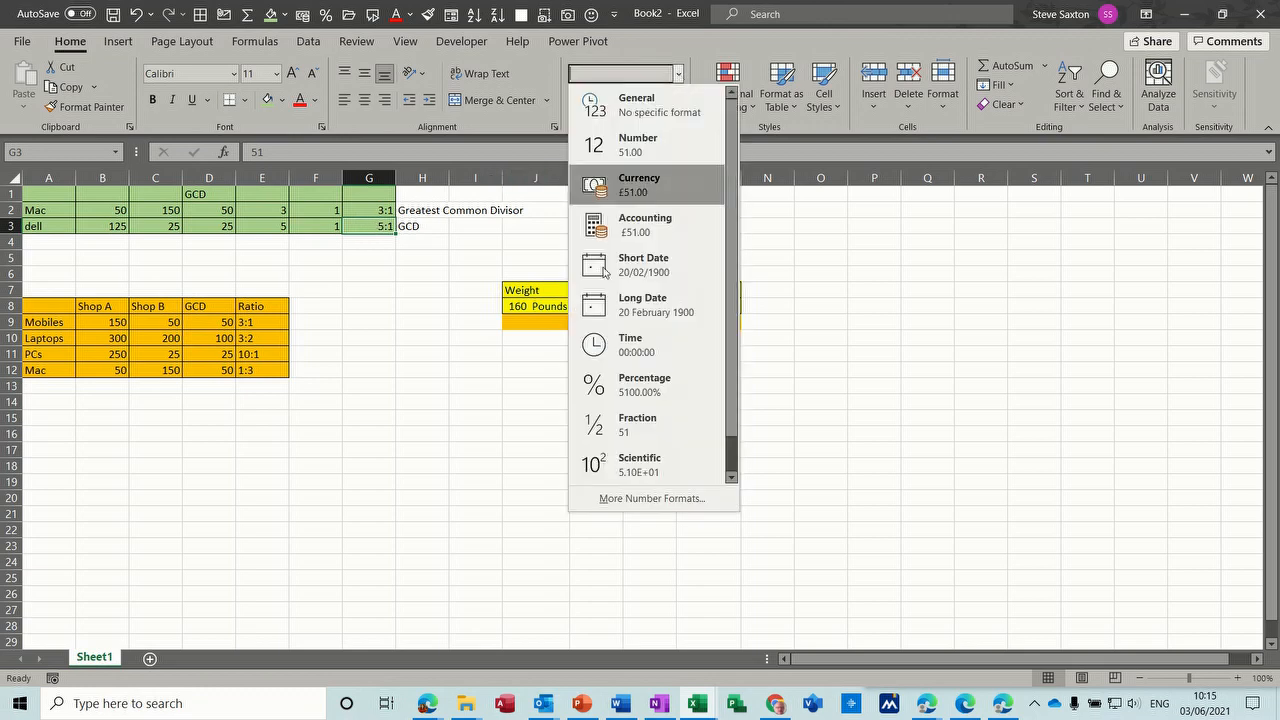
click(605, 499)
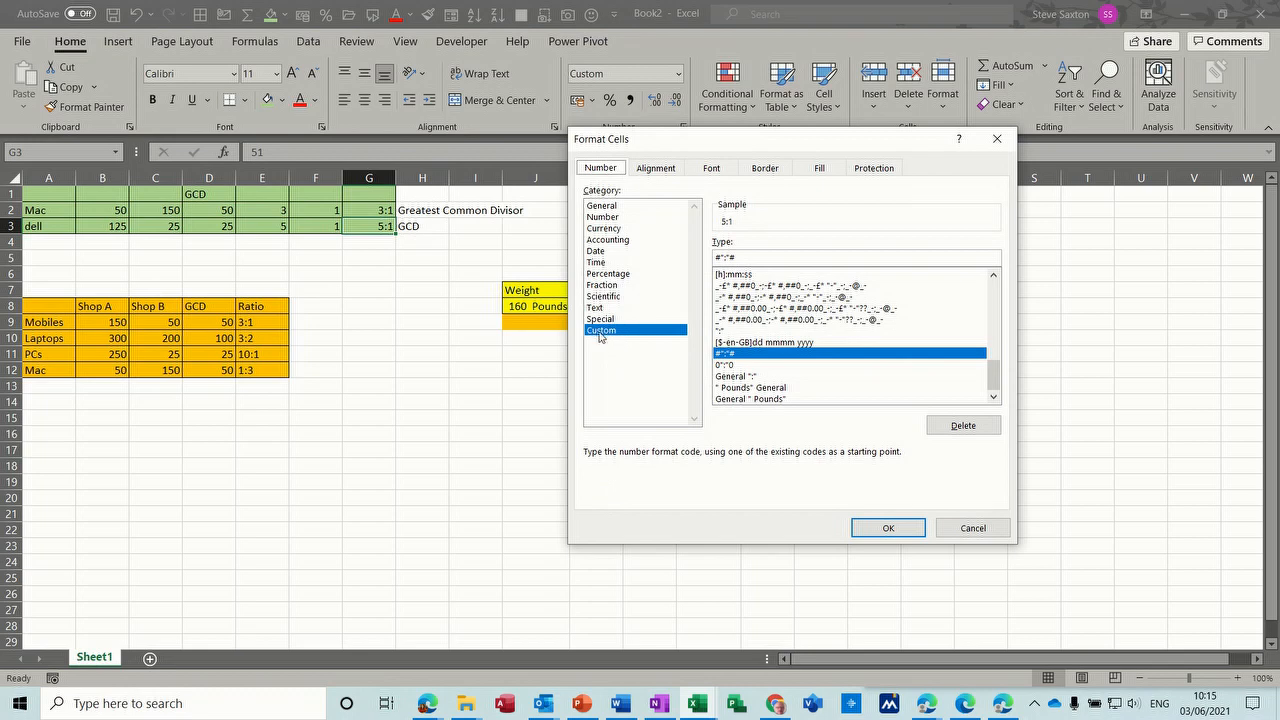
click(735, 262)
click(851, 531)
- Copy the ratio formatting from G3 to G4 with Format Painter and enter 34 in G4
click(370, 243)
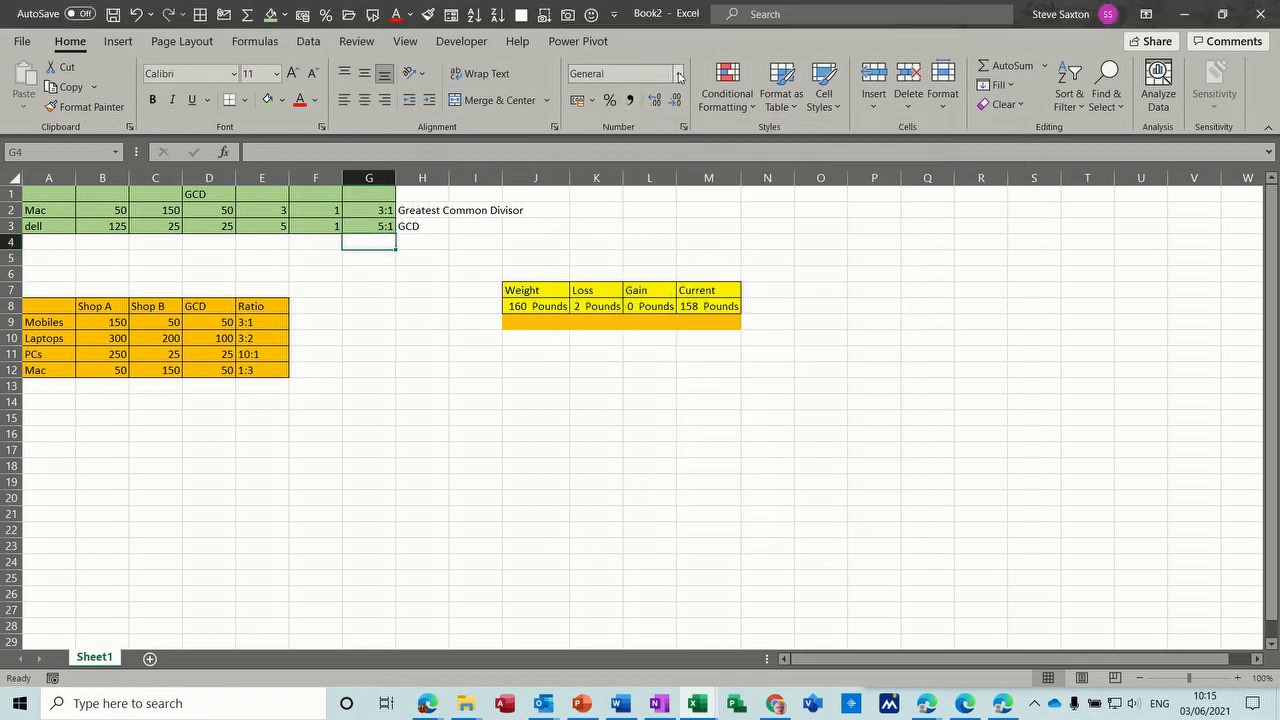
click(372, 226)
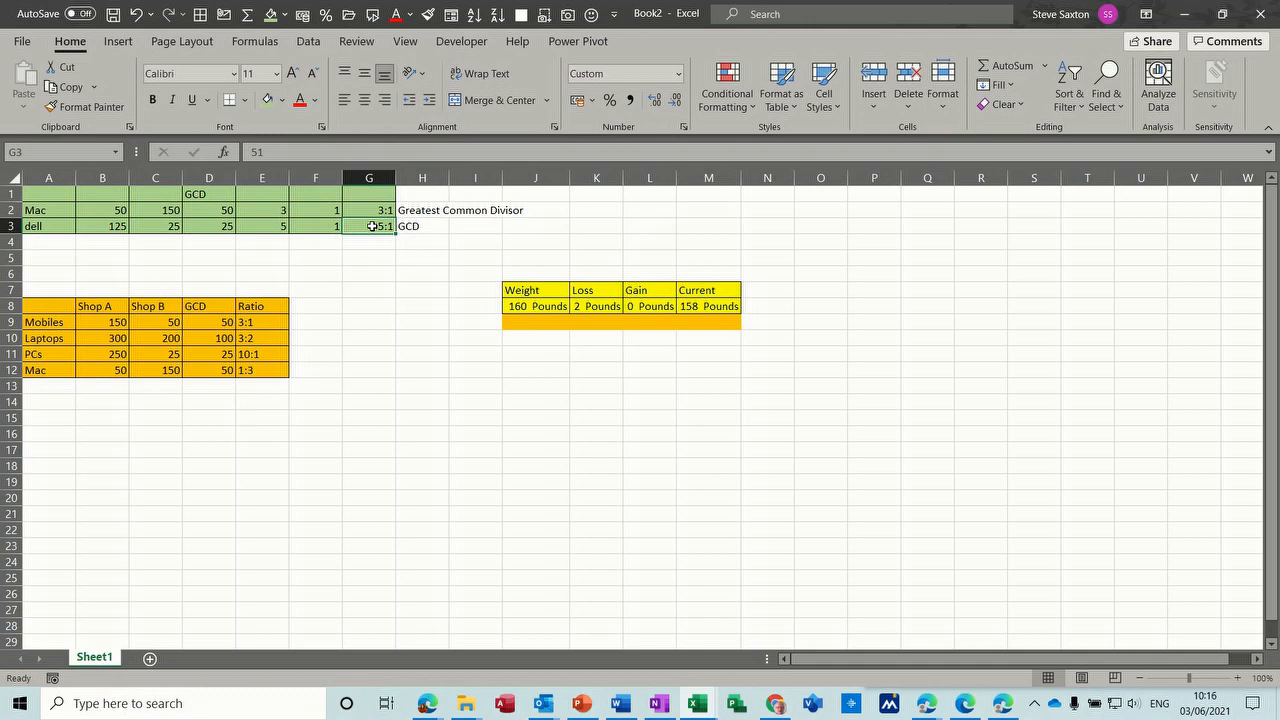
click(85, 106)
click(373, 240)
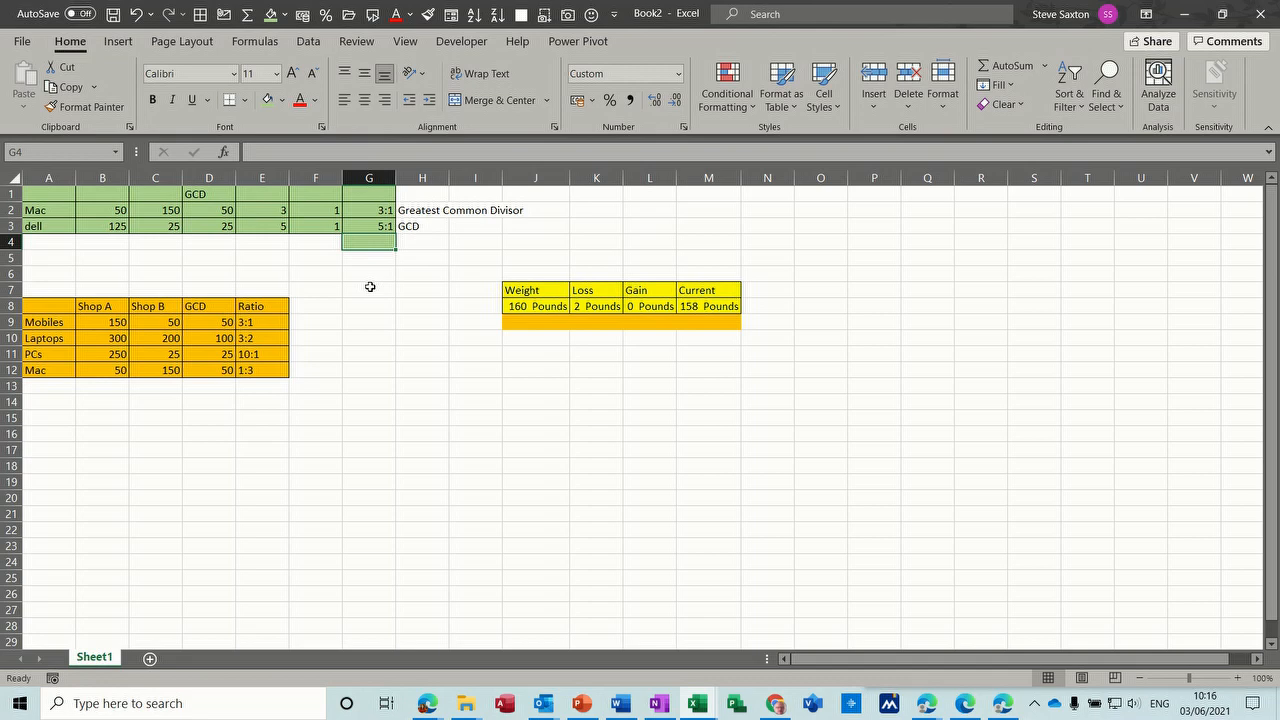
text(34)
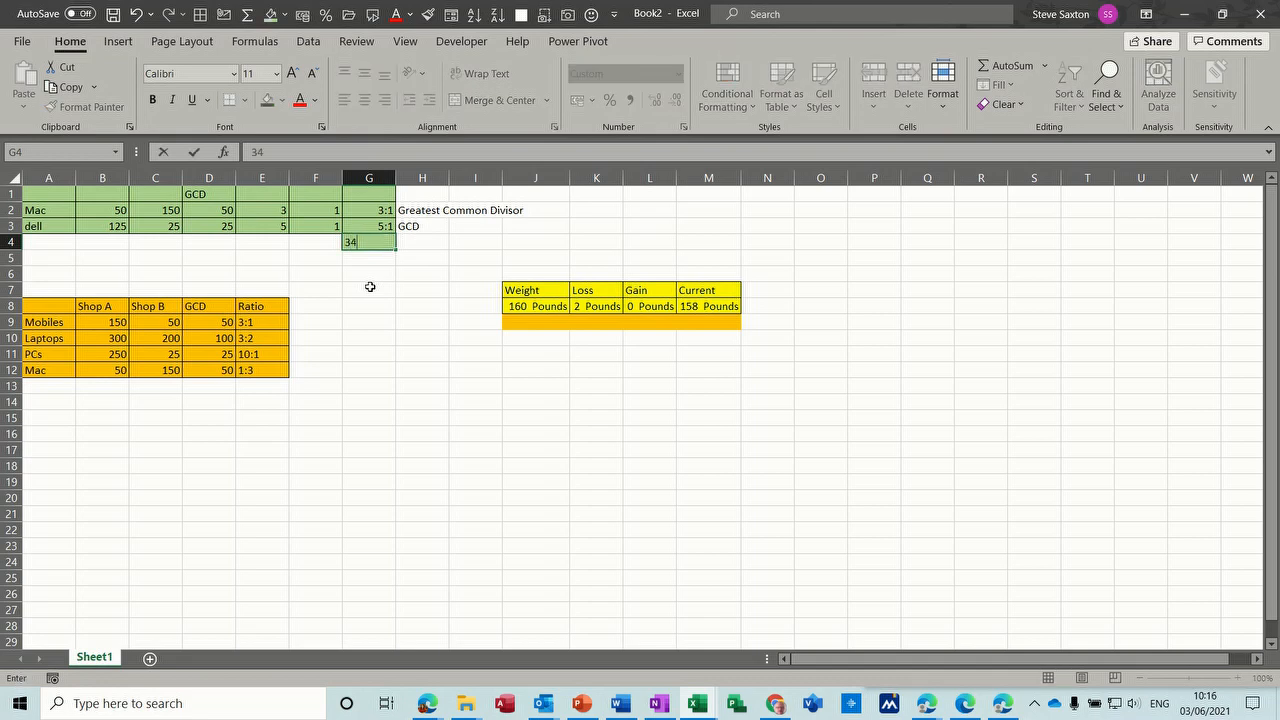
key(Return)
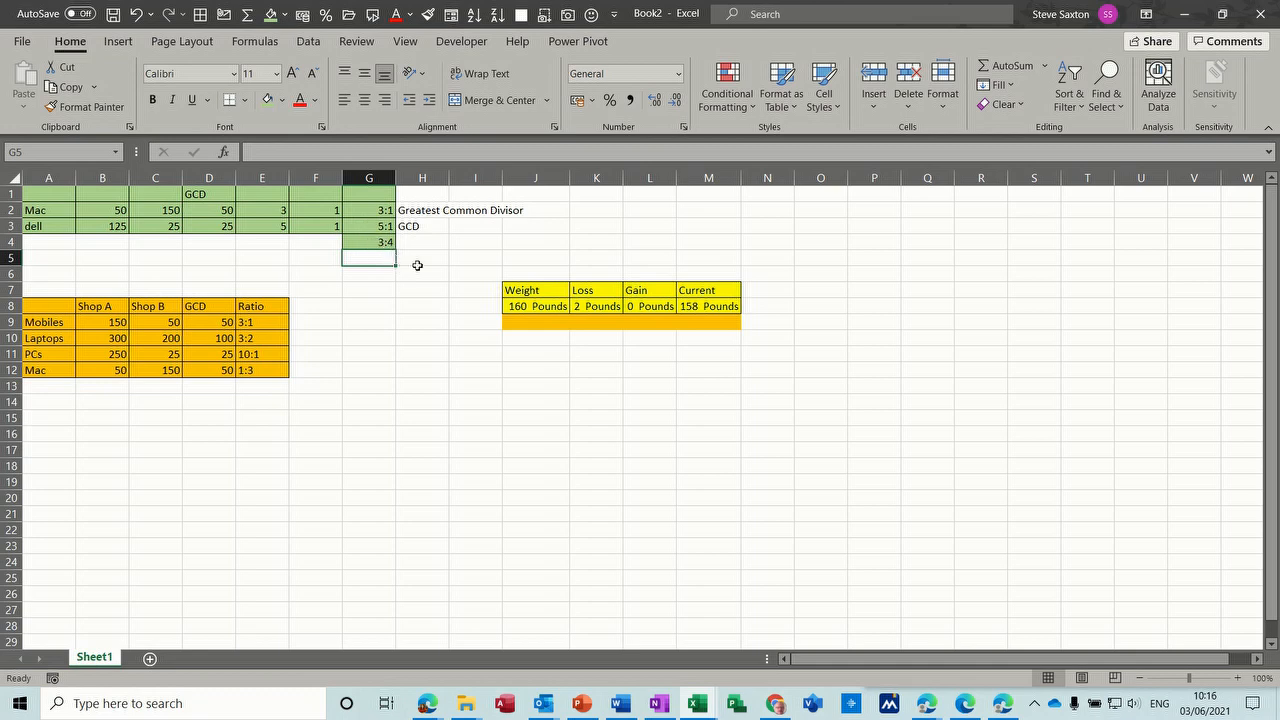
- Enter 158 as the weight in J9, in the second row of the weight table
click(531, 308)
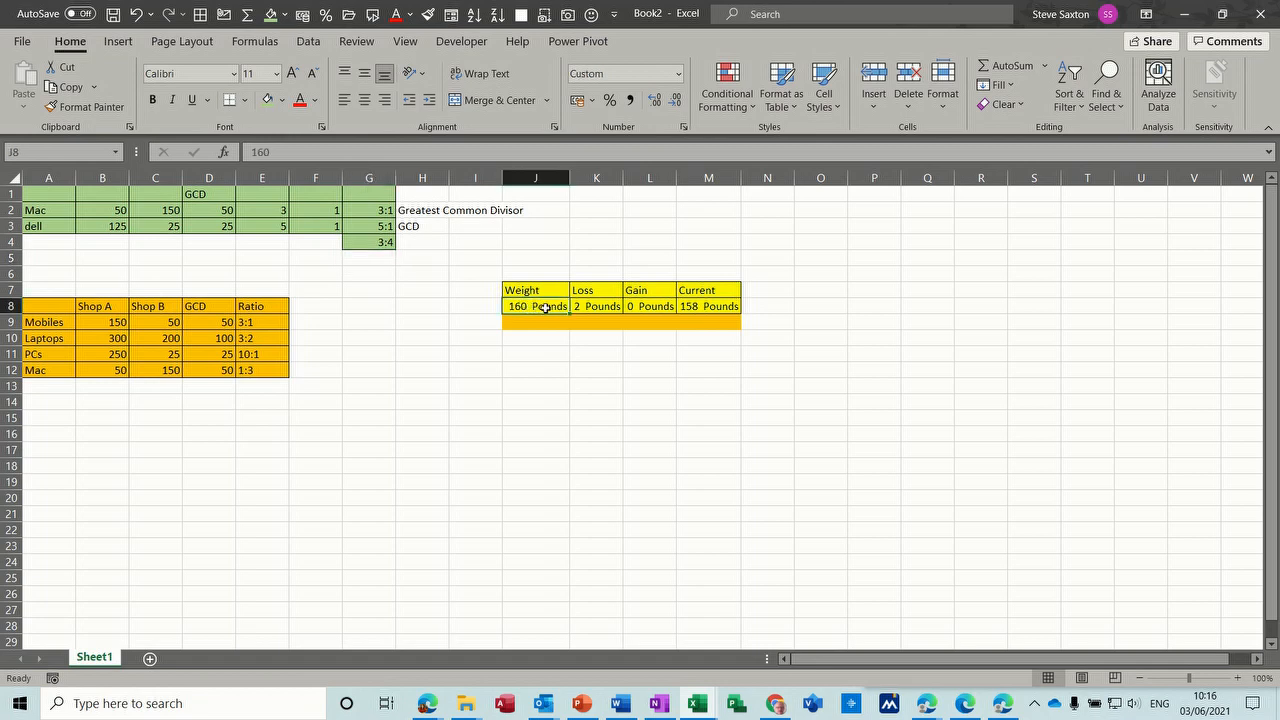
click(599, 308)
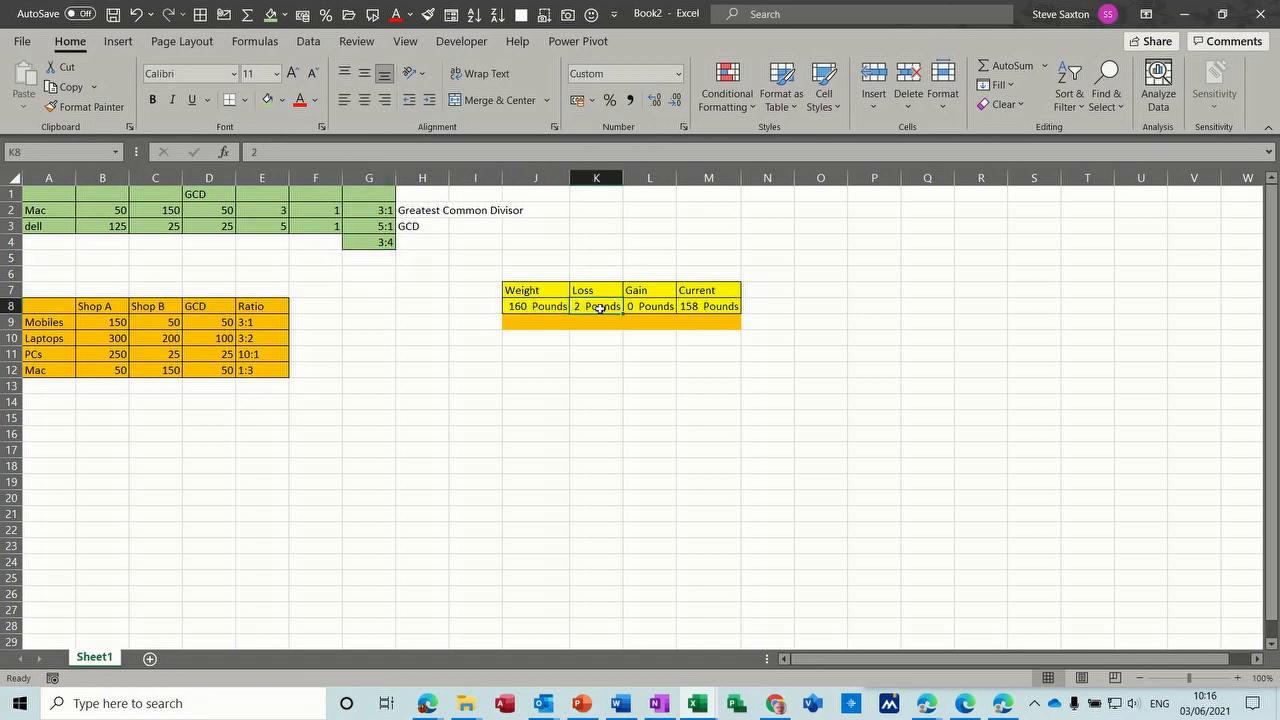
click(530, 320)
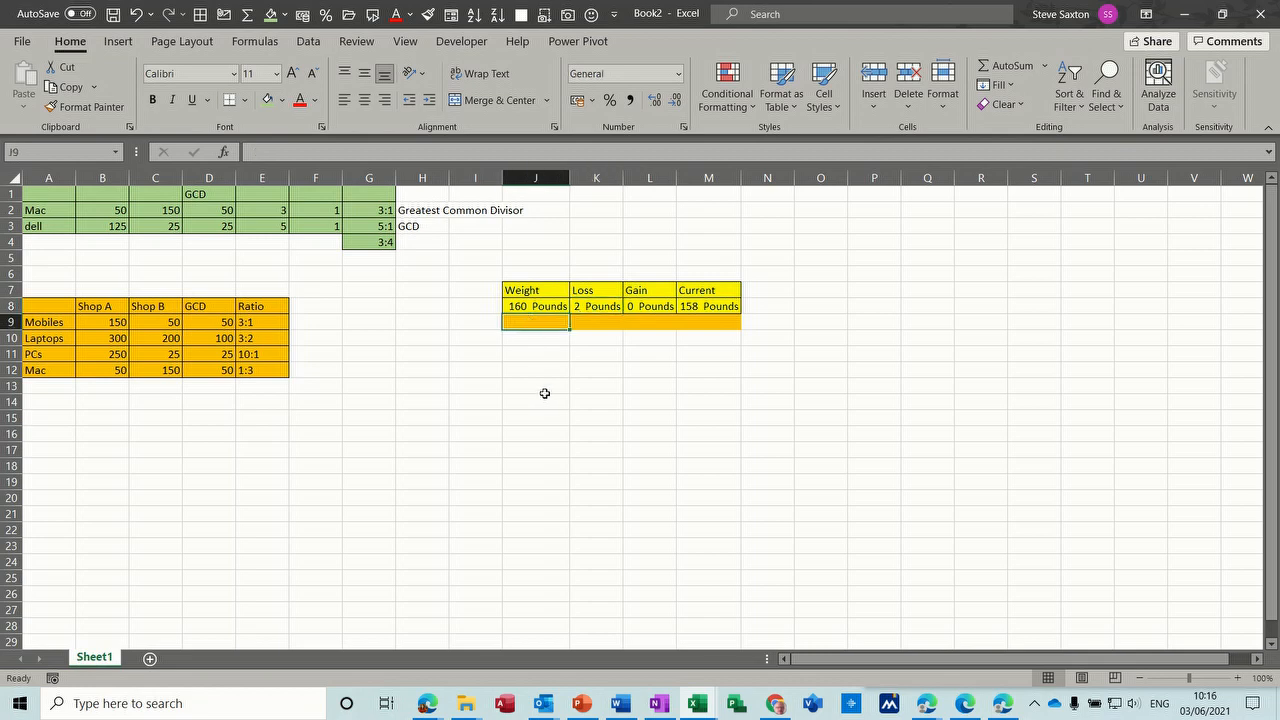
text(158)
key(Return)
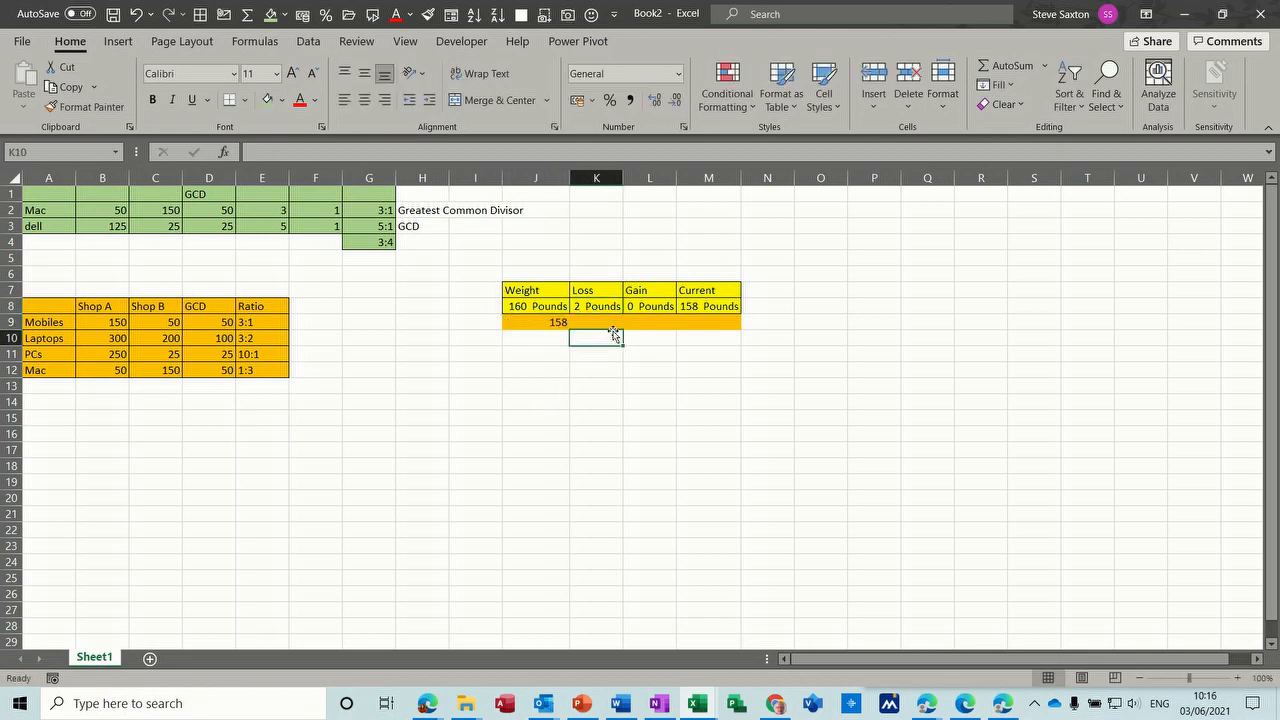
- Apply the custom number format General "Pounds" to the weight in J9
click(543, 323)
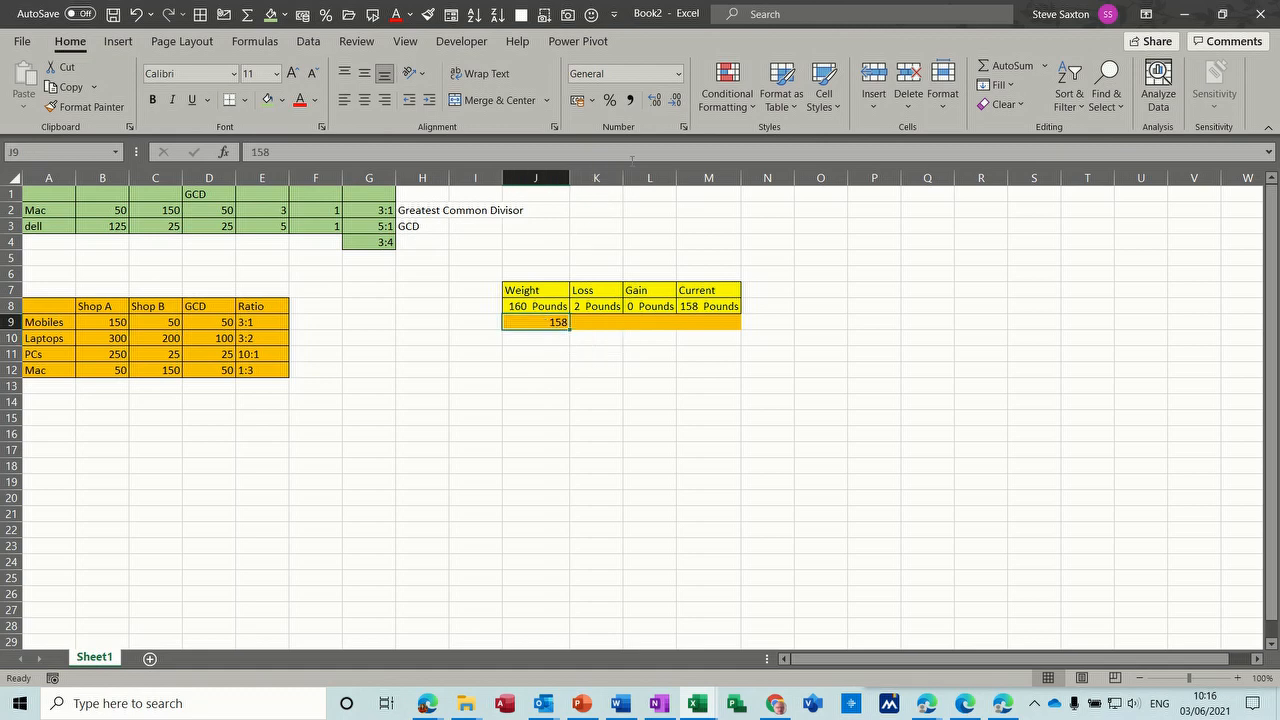
click(678, 75)
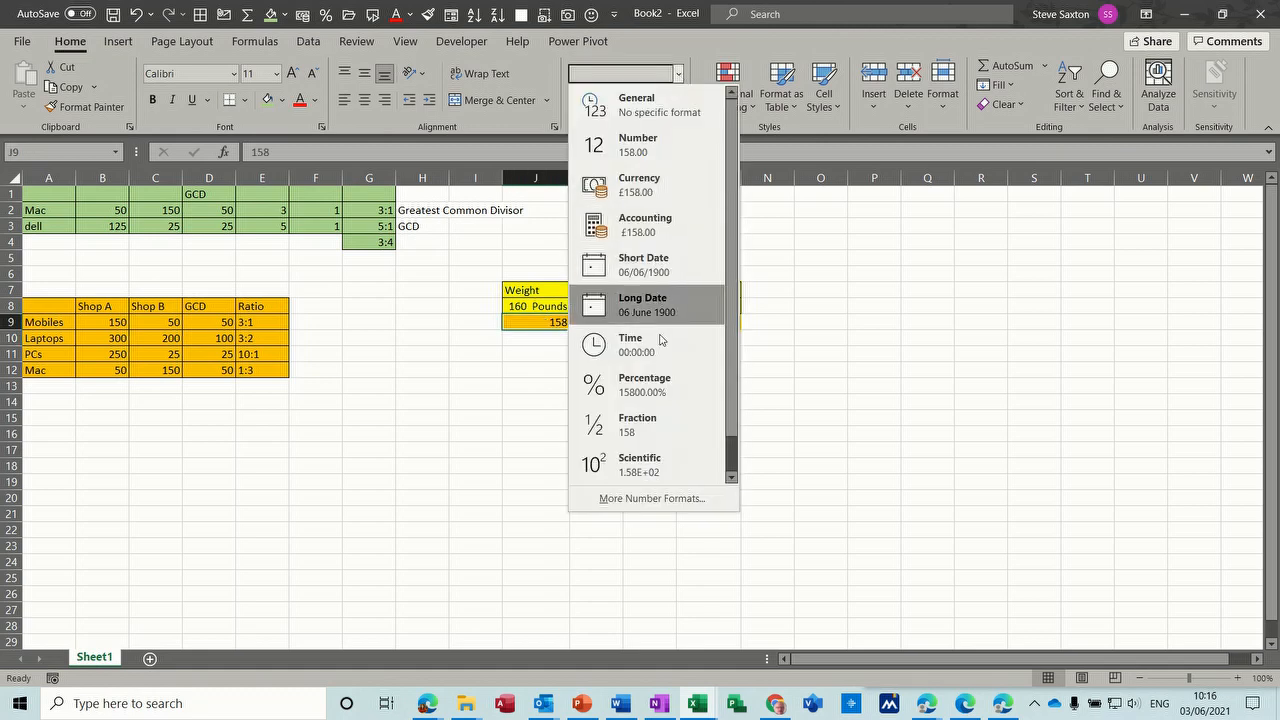
click(641, 498)
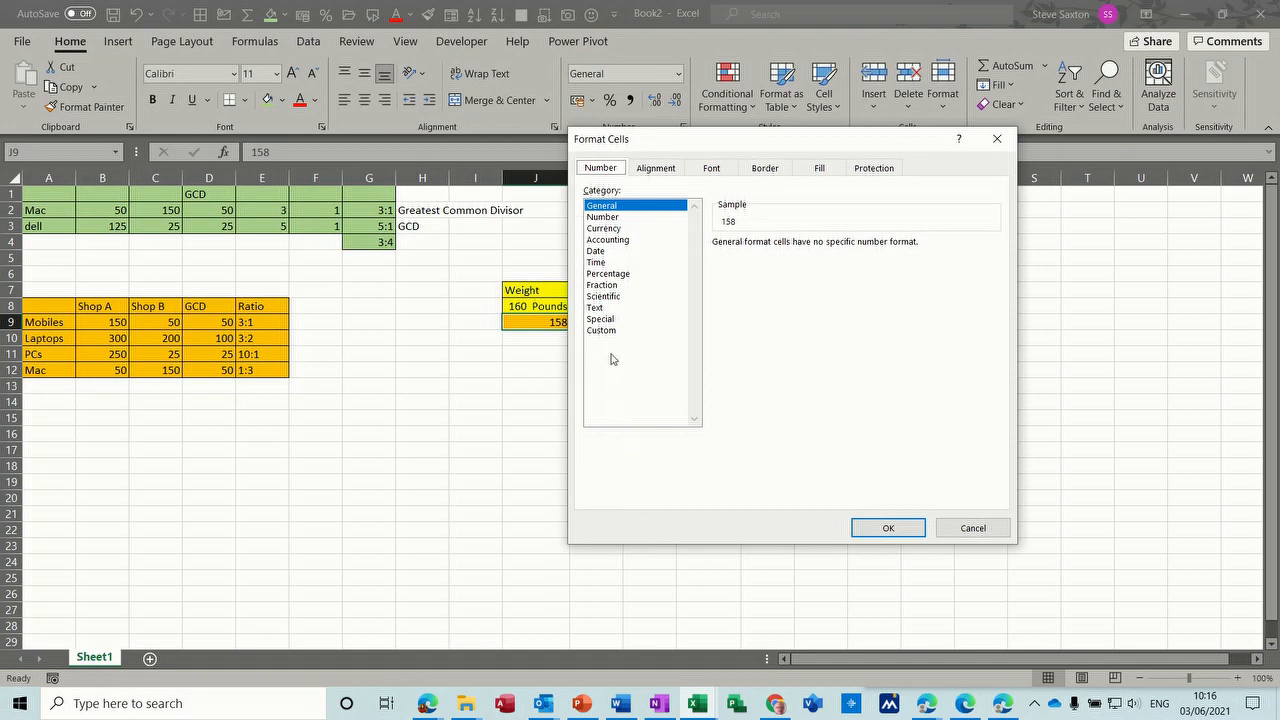
click(604, 331)
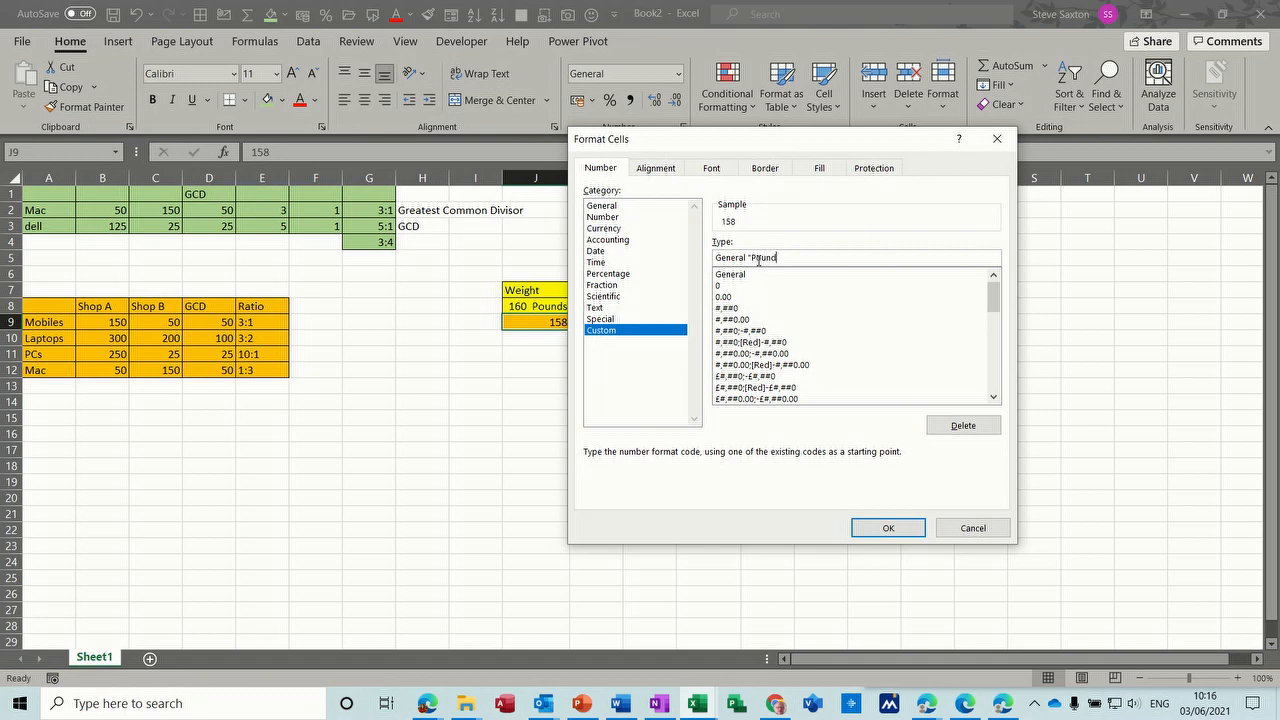
text(")
click(868, 528)
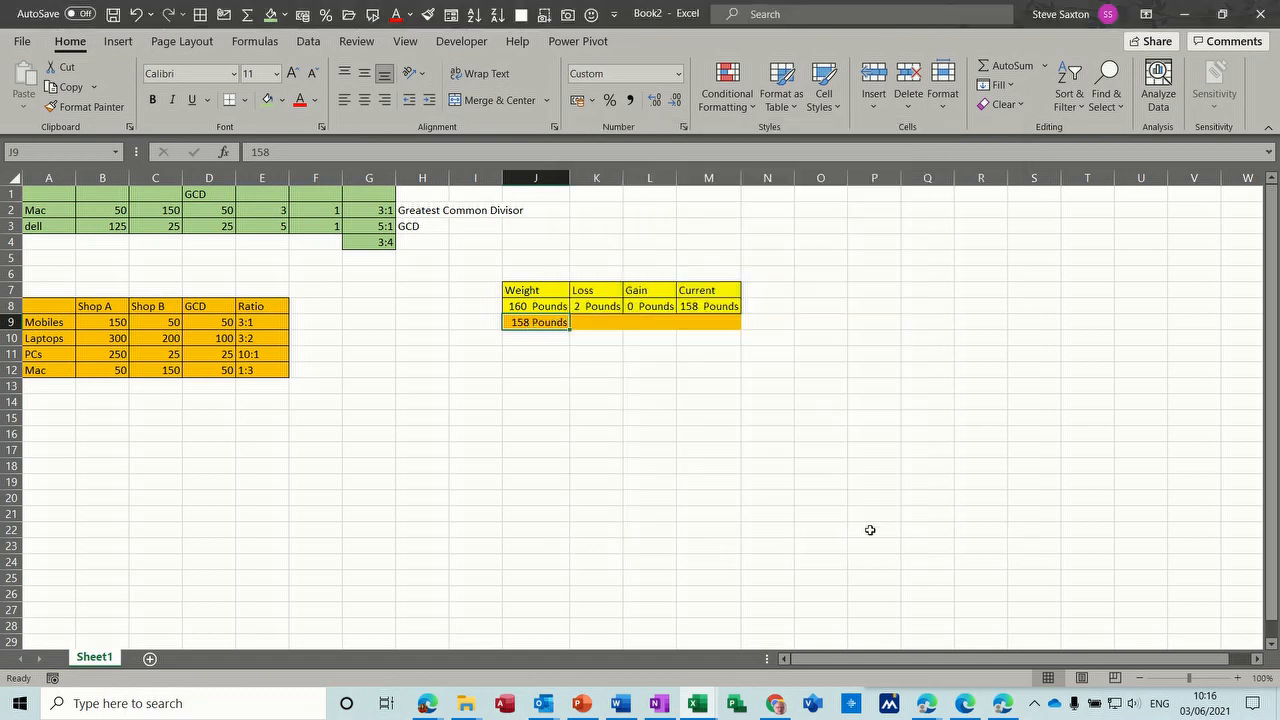
- Enter 0 as the loss in K9 and 4 as the gain in L9
click(588, 326)
text(0)
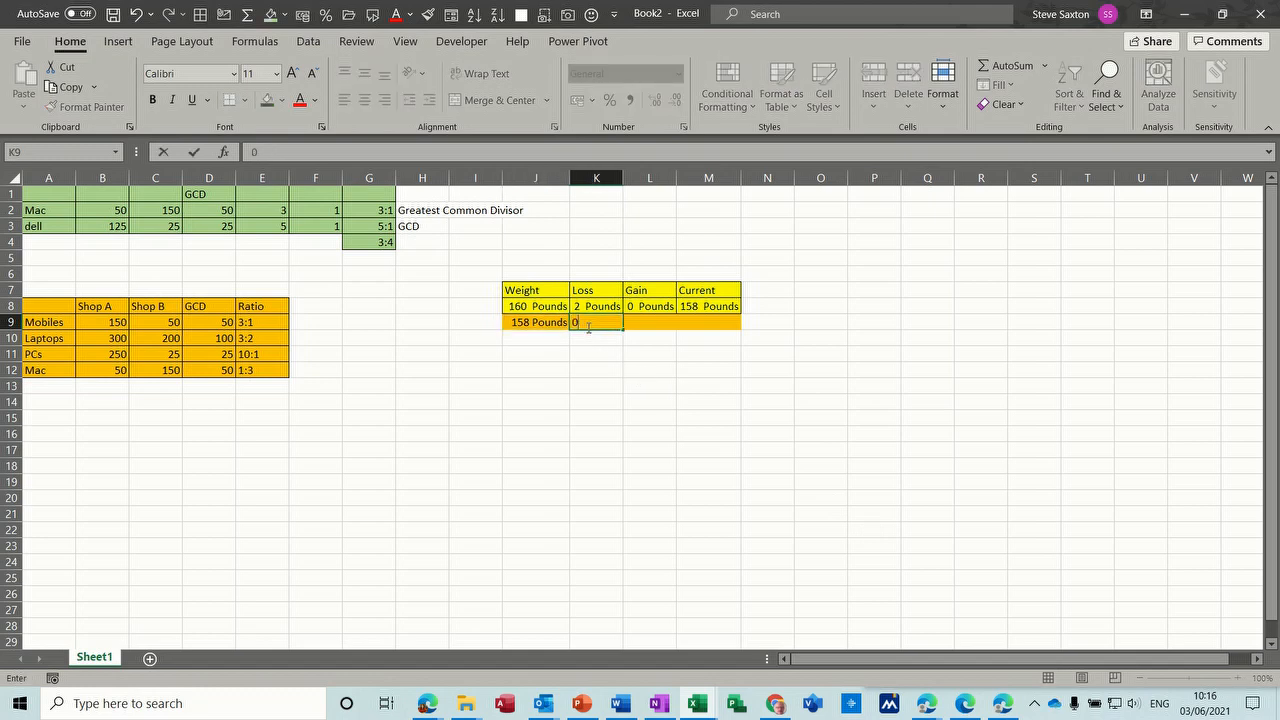
click(648, 324)
text(4)
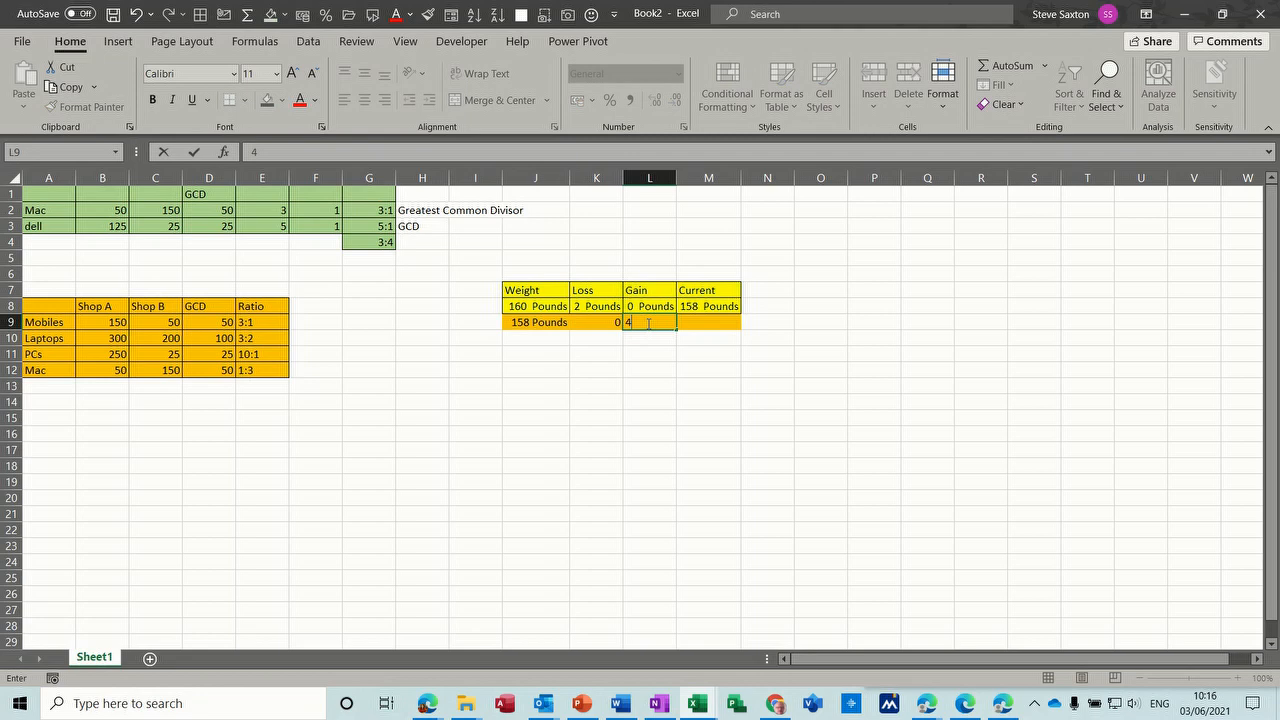
click(706, 321)
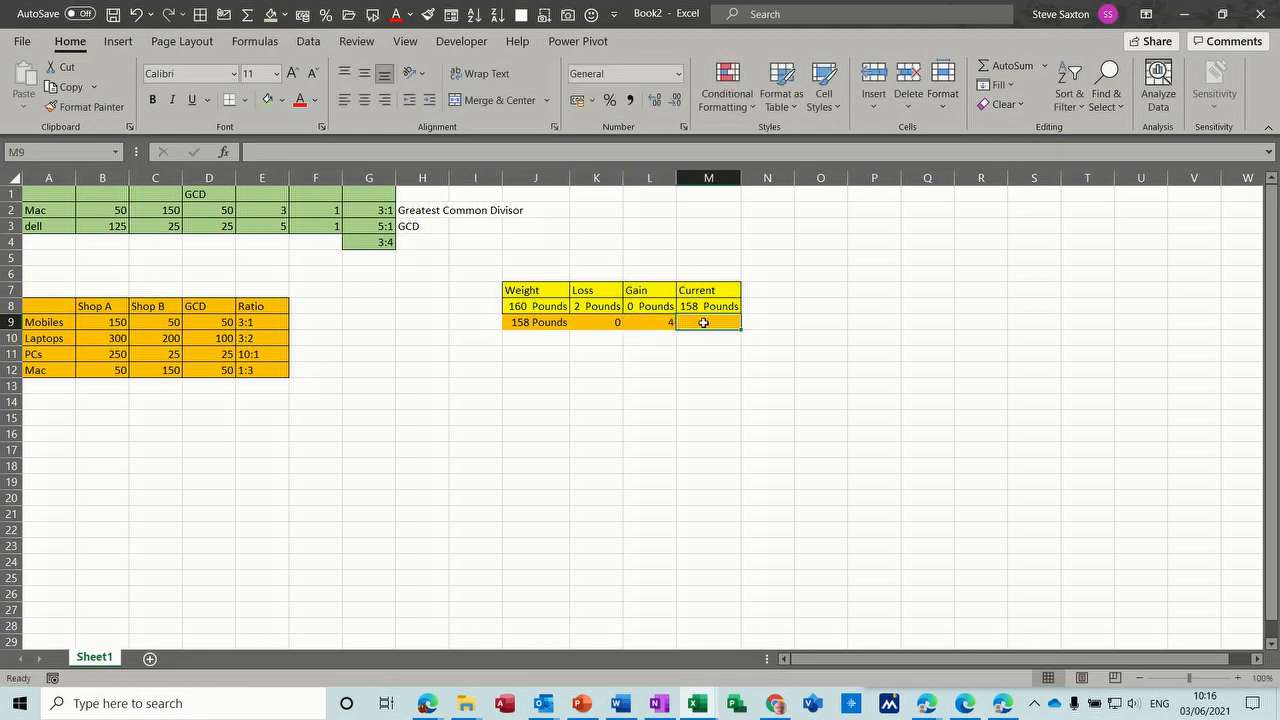
- Copy the Pounds formatting from J9 to the loss, gain and current cells K9:M9 with Format Painter
click(543, 322)
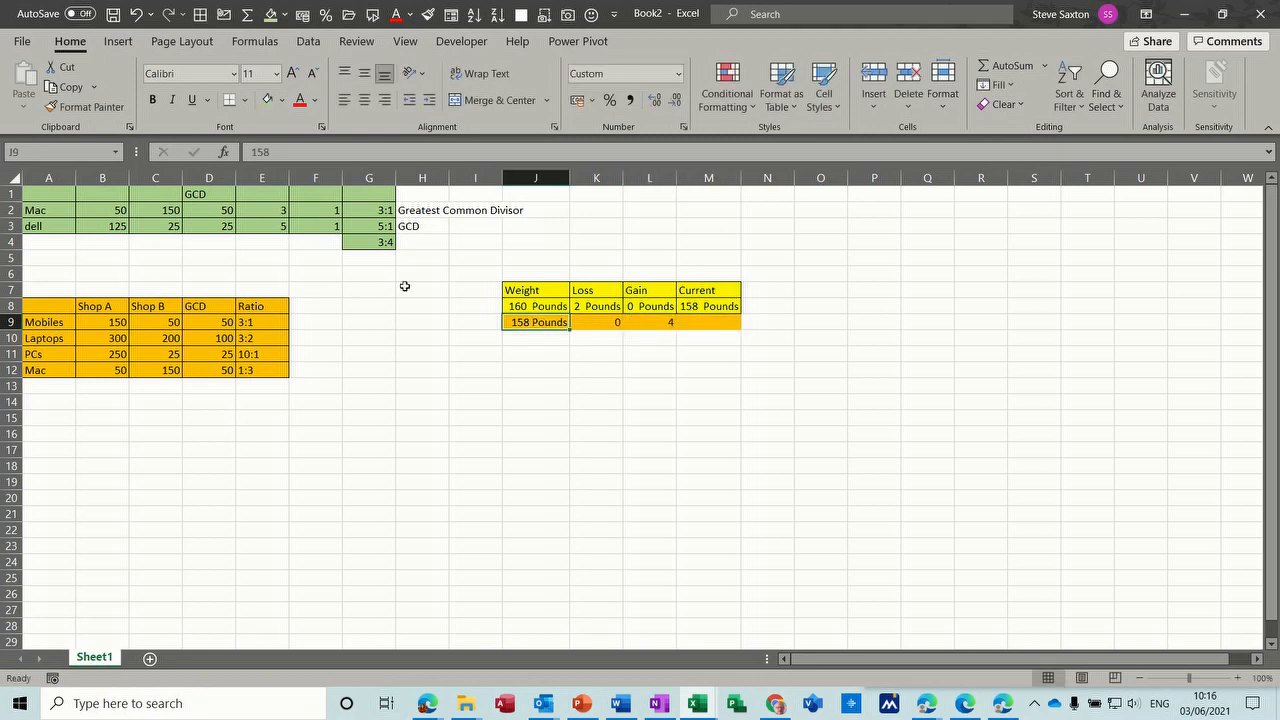
click(90, 107)
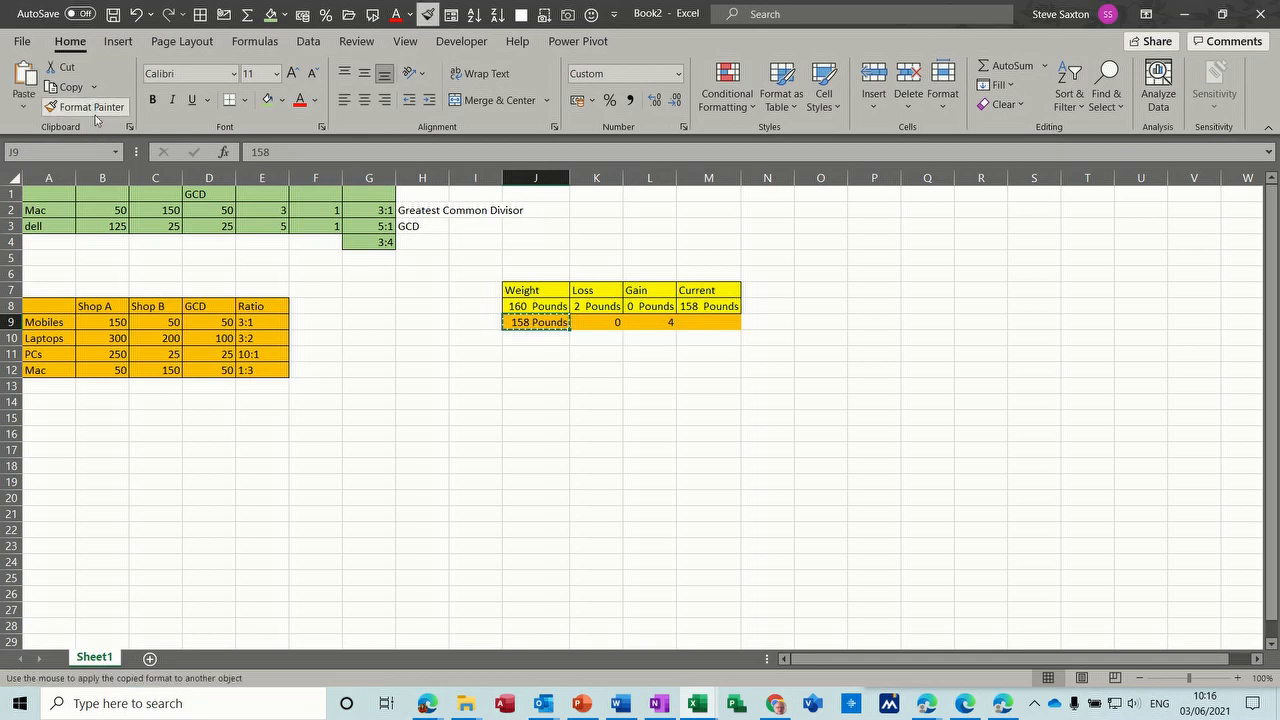
drag(595, 320, 690, 324)
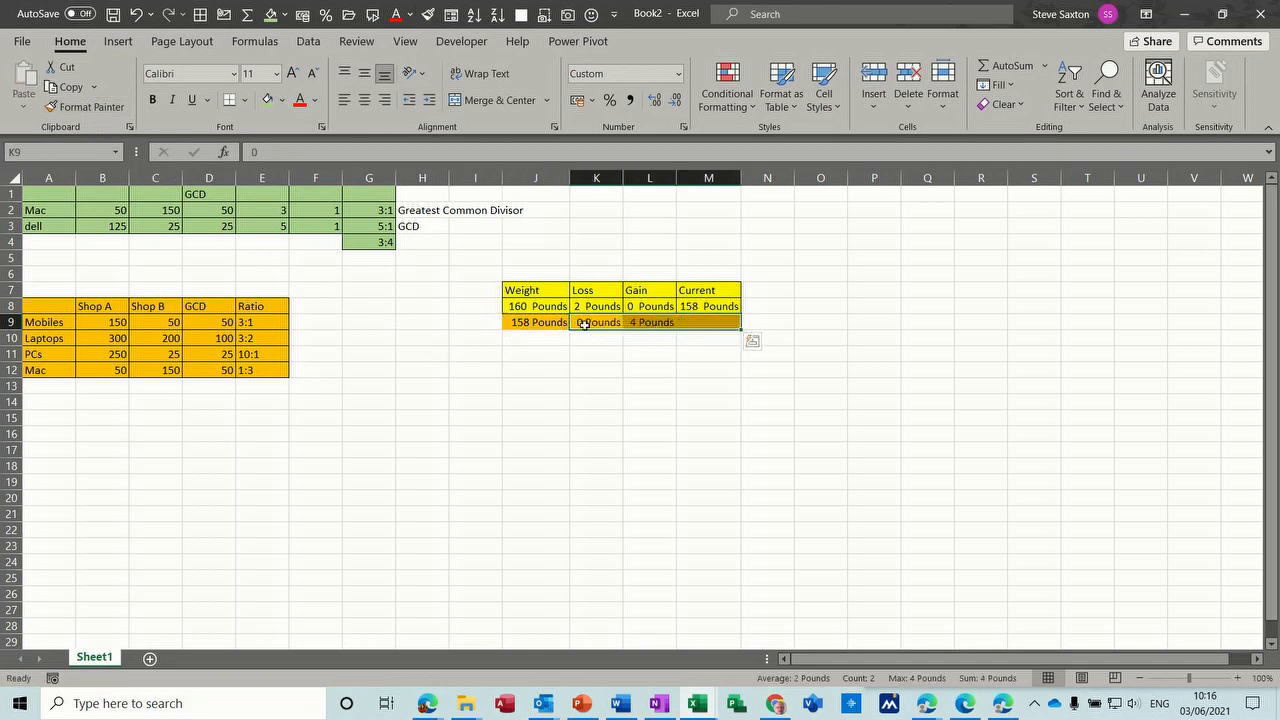
- Calculate the current weight in M9 with the formula =J9-K9+L9
click(707, 321)
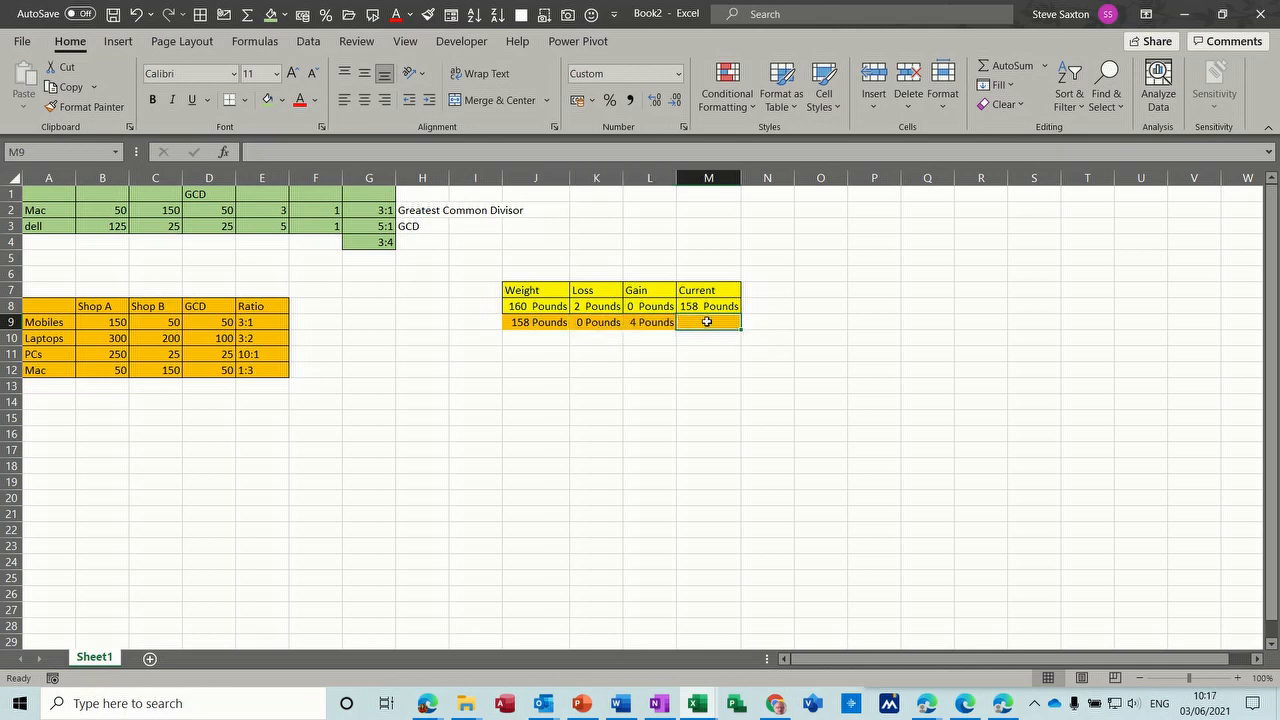
text(=)
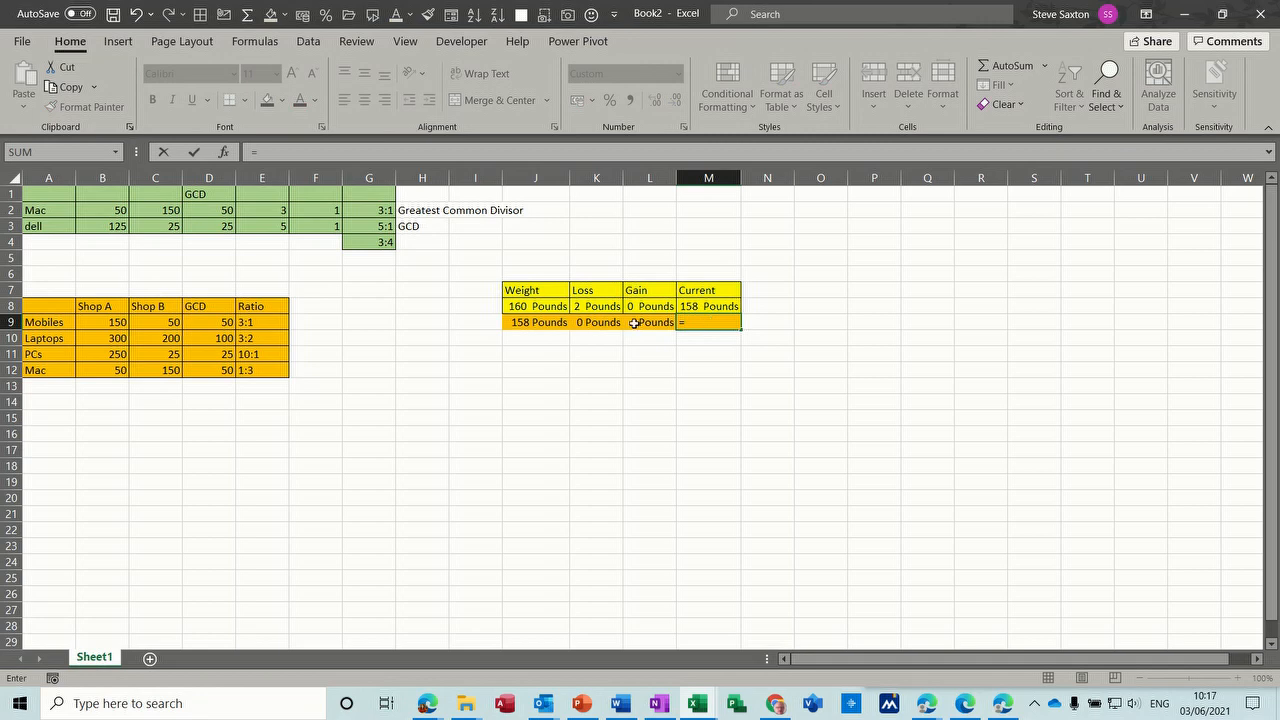
click(533, 322)
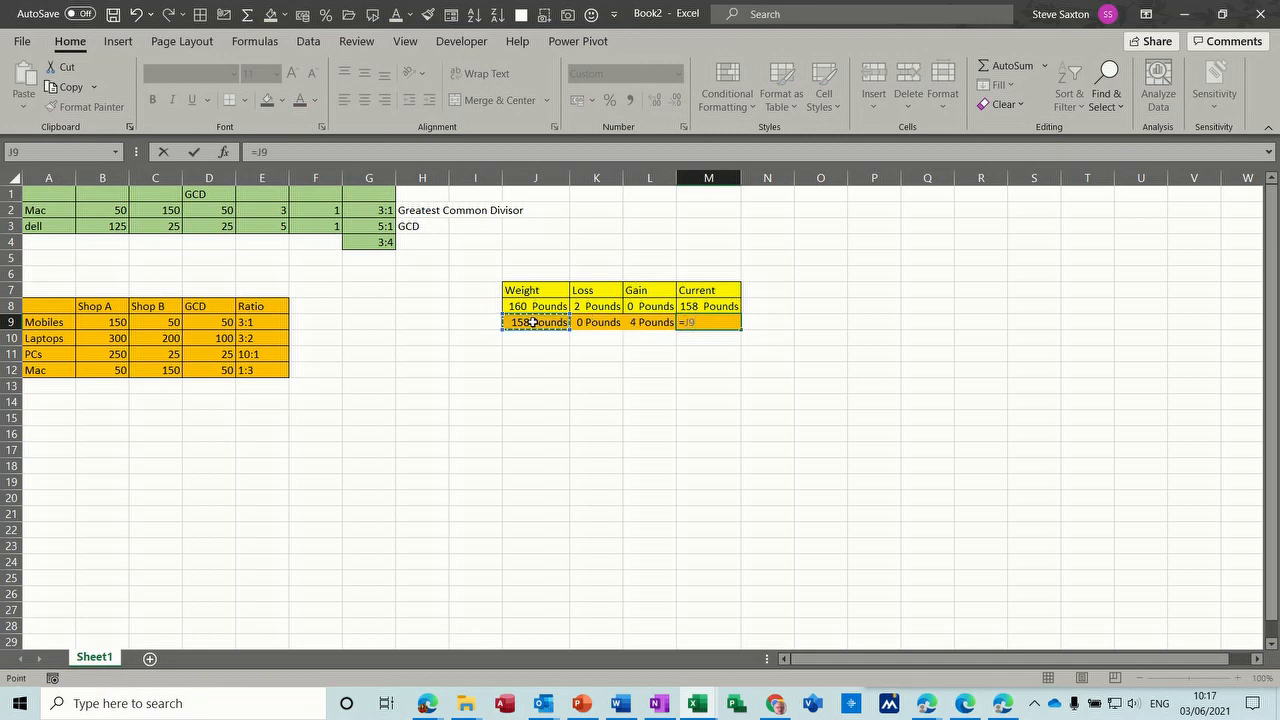
text(-)
click(585, 322)
text(+)
click(640, 321)
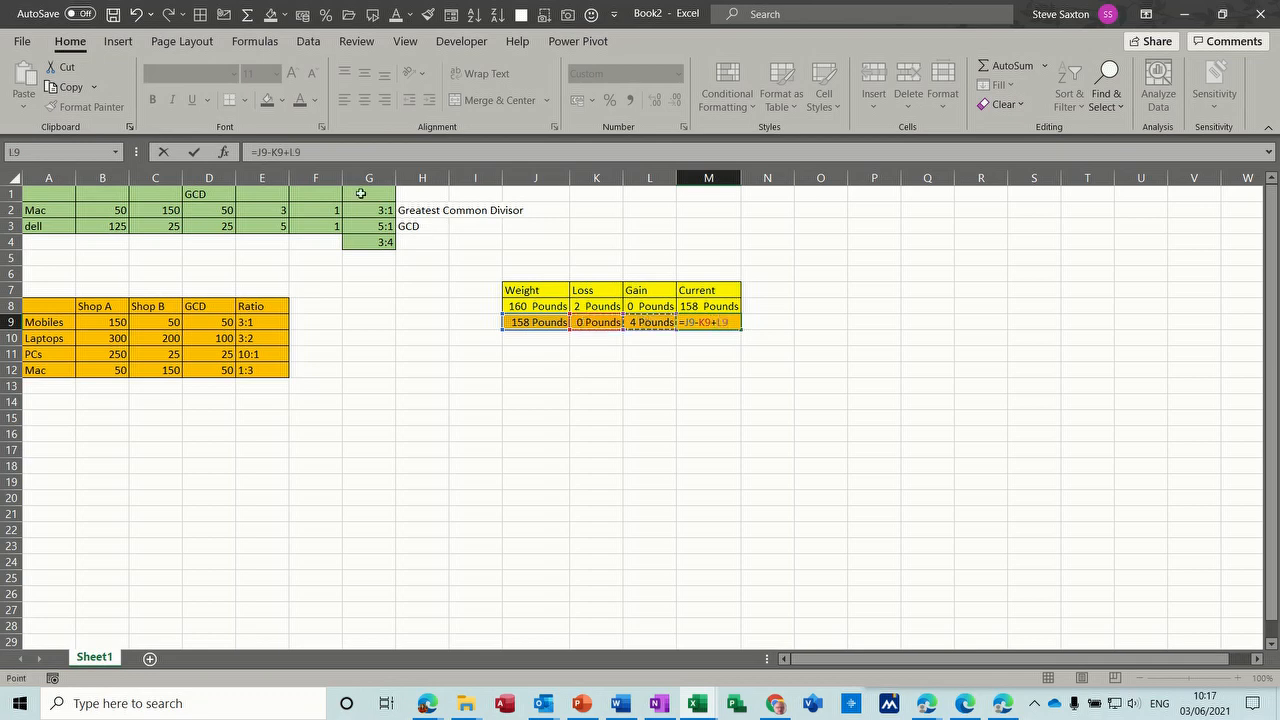
click(194, 152)
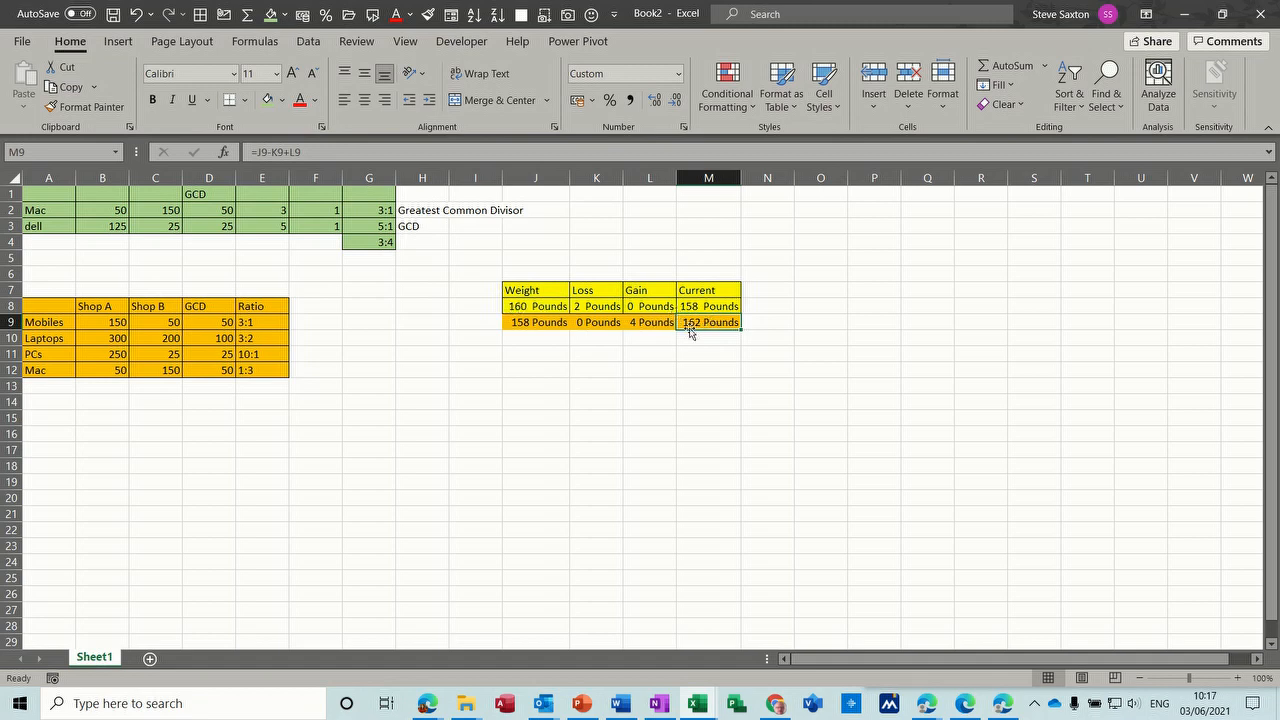
- Re-enter Mobiles as the row label in A9 and inspect the GCD formula for that row in D9
click(103, 321)
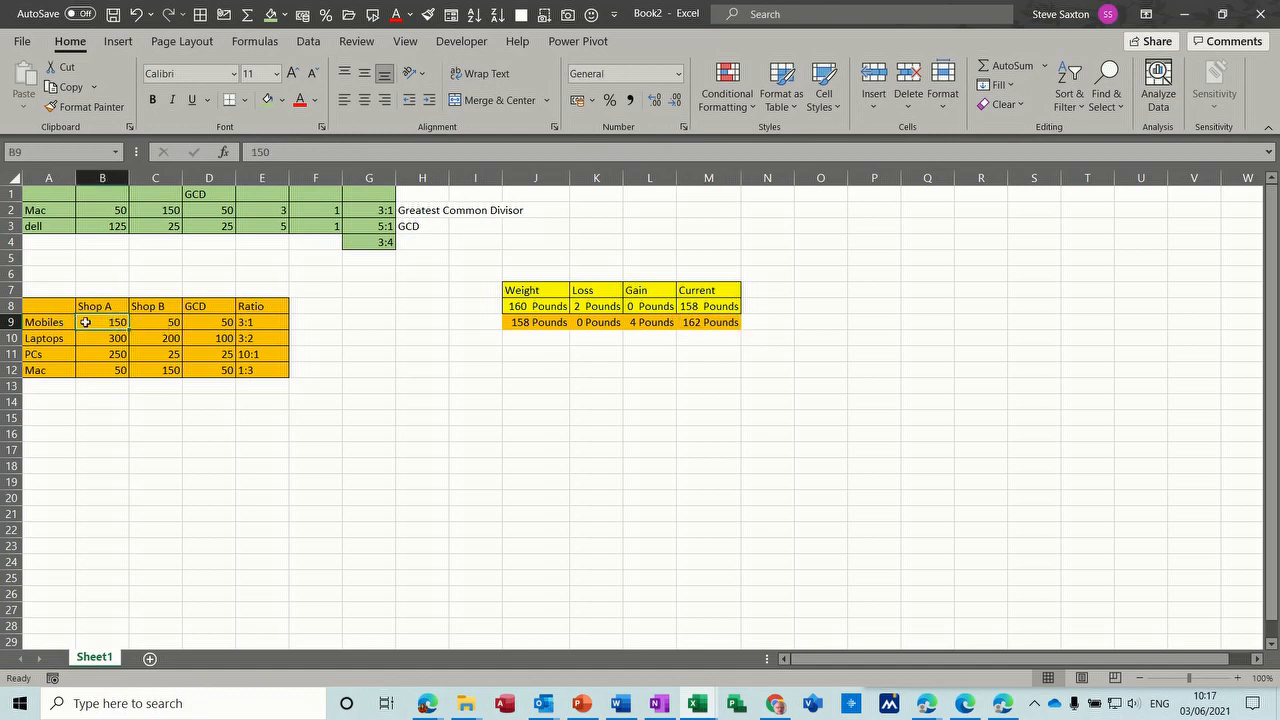
click(64, 323)
text(Mobiles)
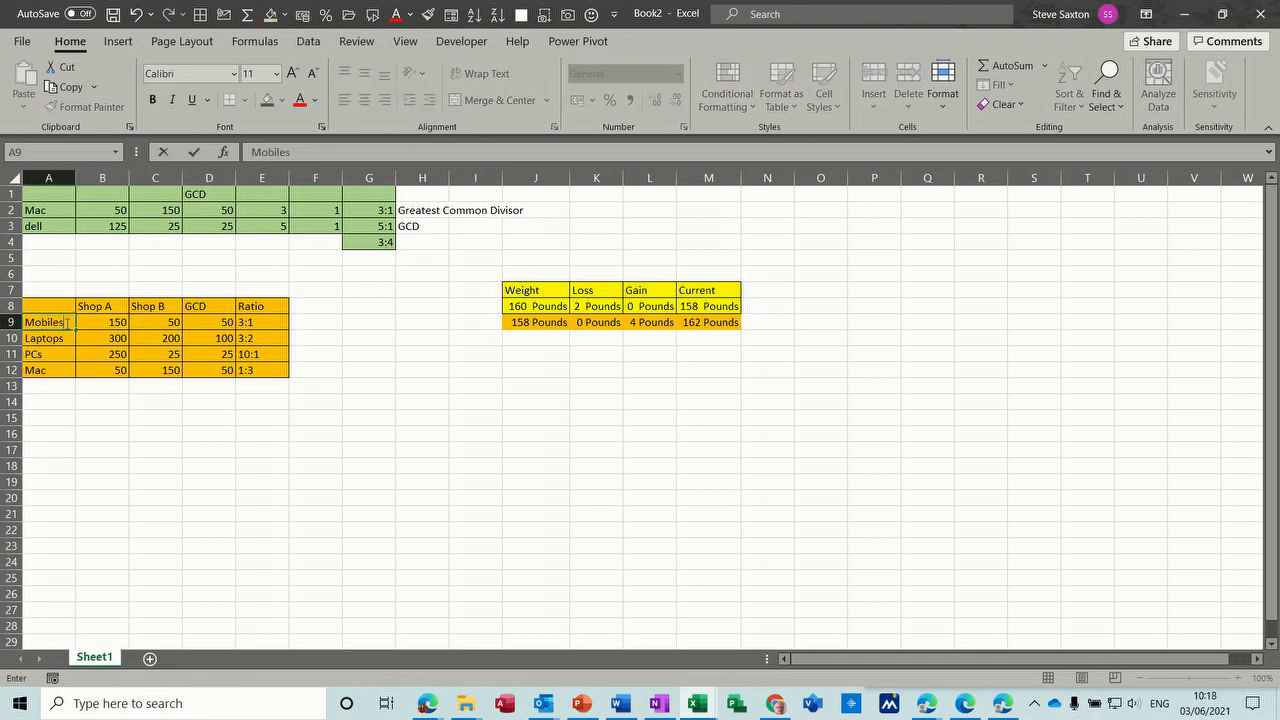
click(162, 322)
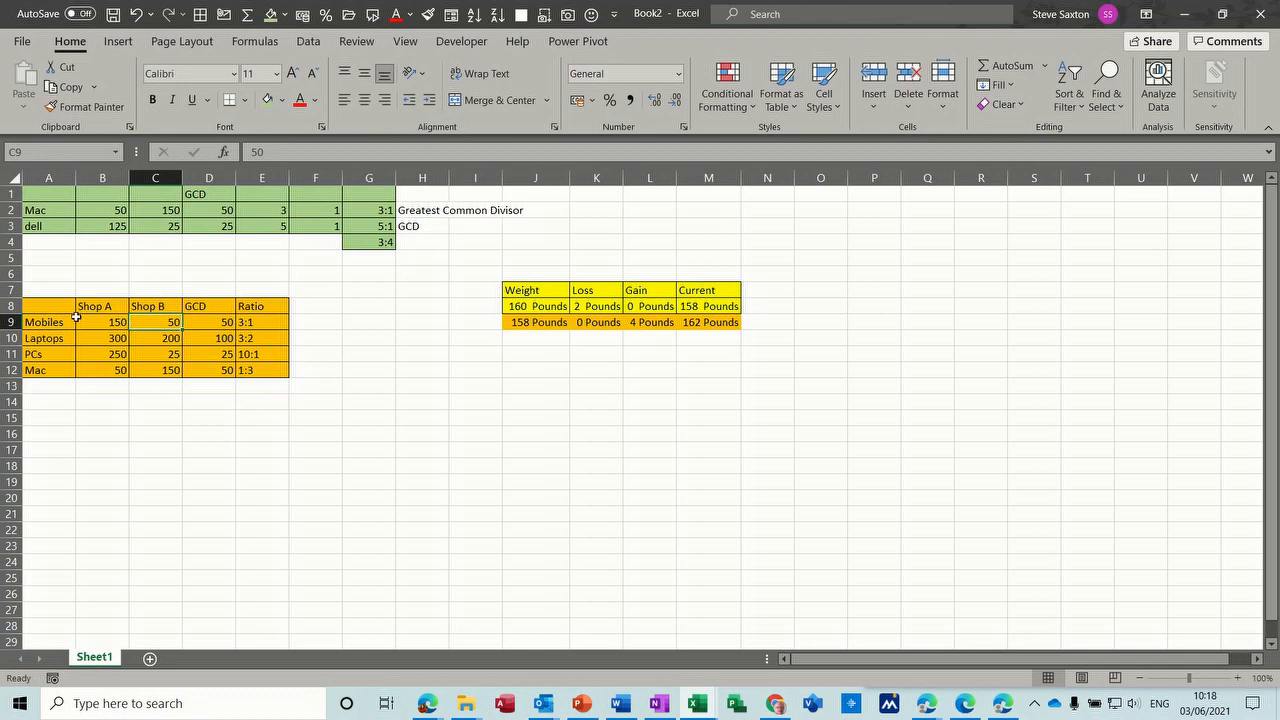
click(219, 321)
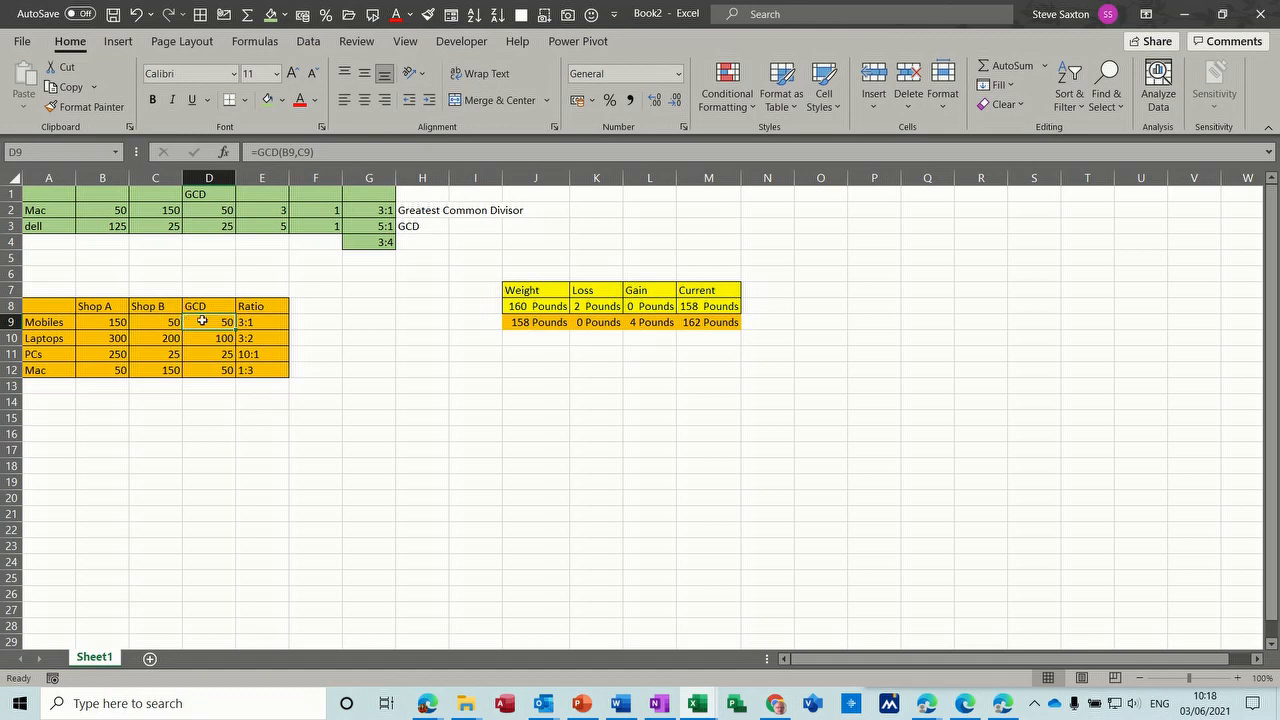
- Add a Dell row to the shop table in row 13, with 200 for Shop A and 20 for Shop B
click(268, 323)
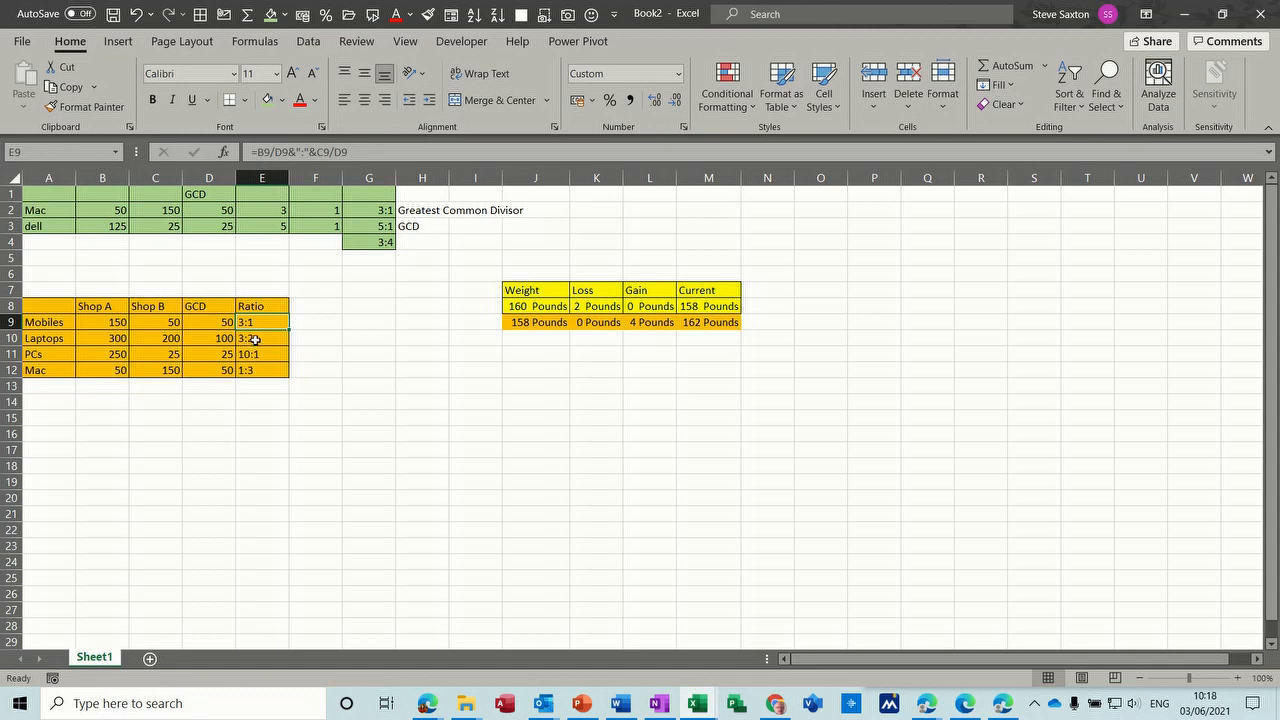
click(54, 388)
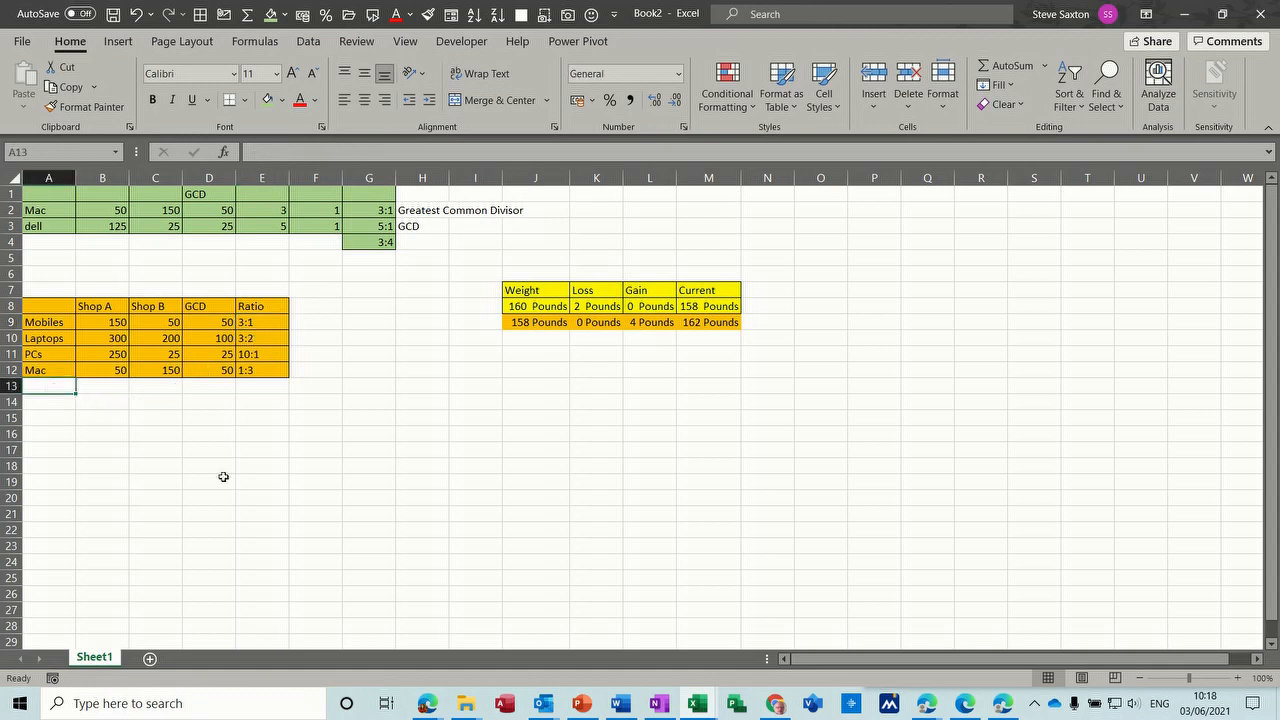
text(Dell)
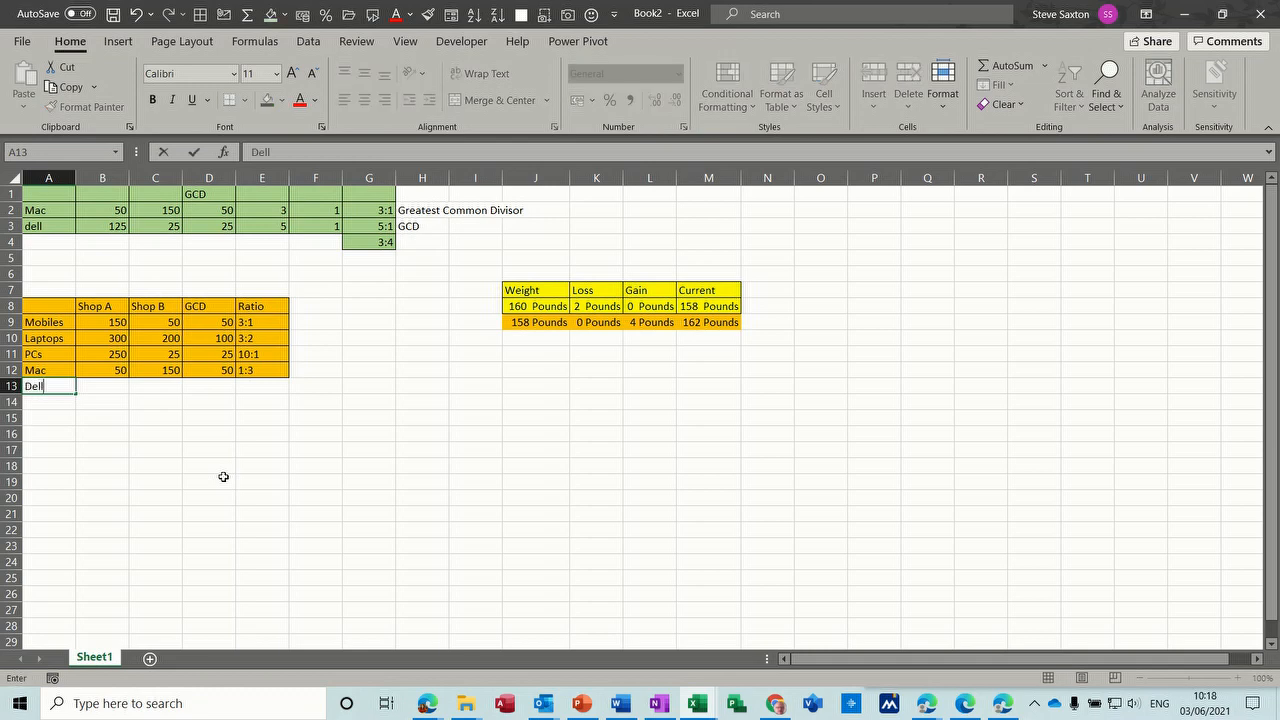
click(104, 388)
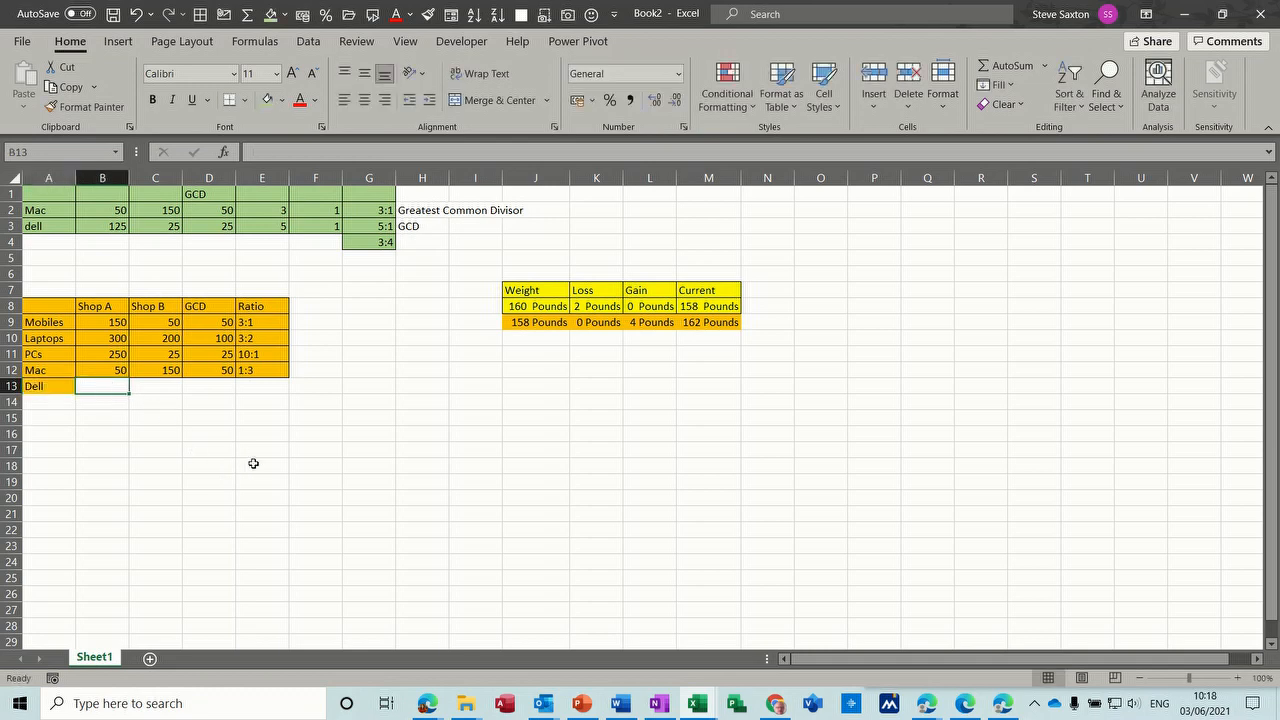
text(200)
click(157, 390)
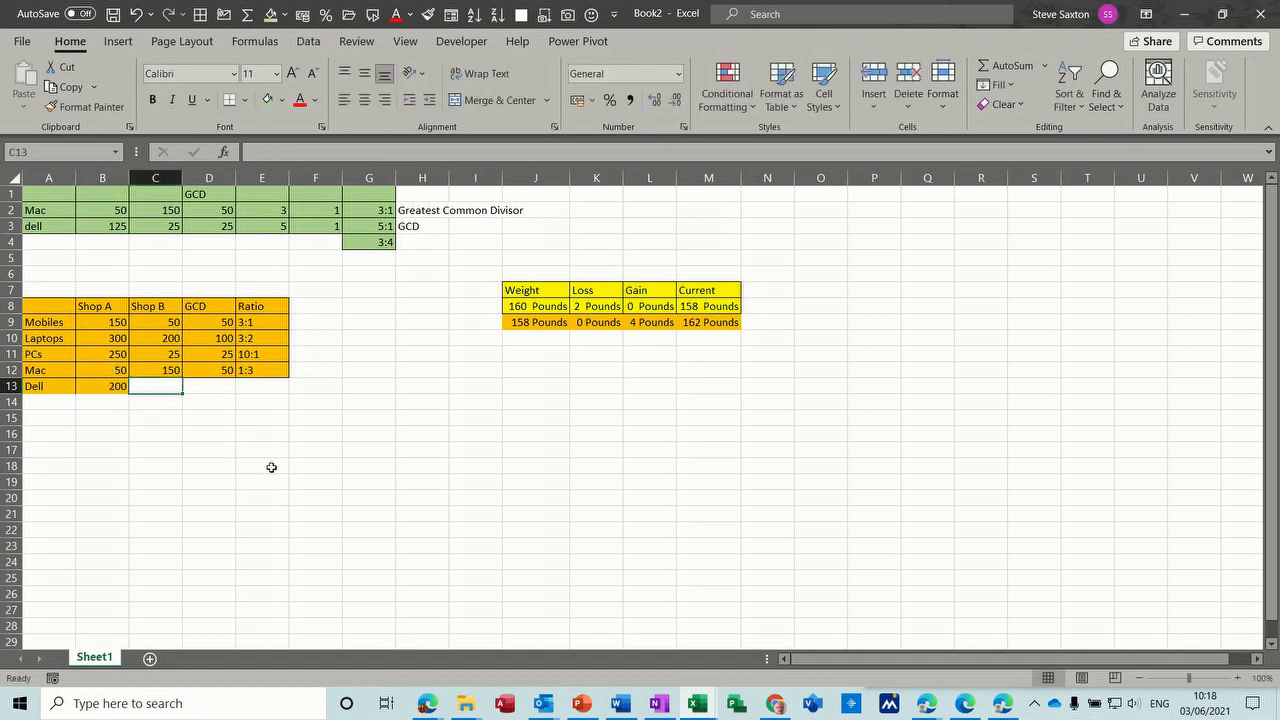
text(20)
key(Tab)
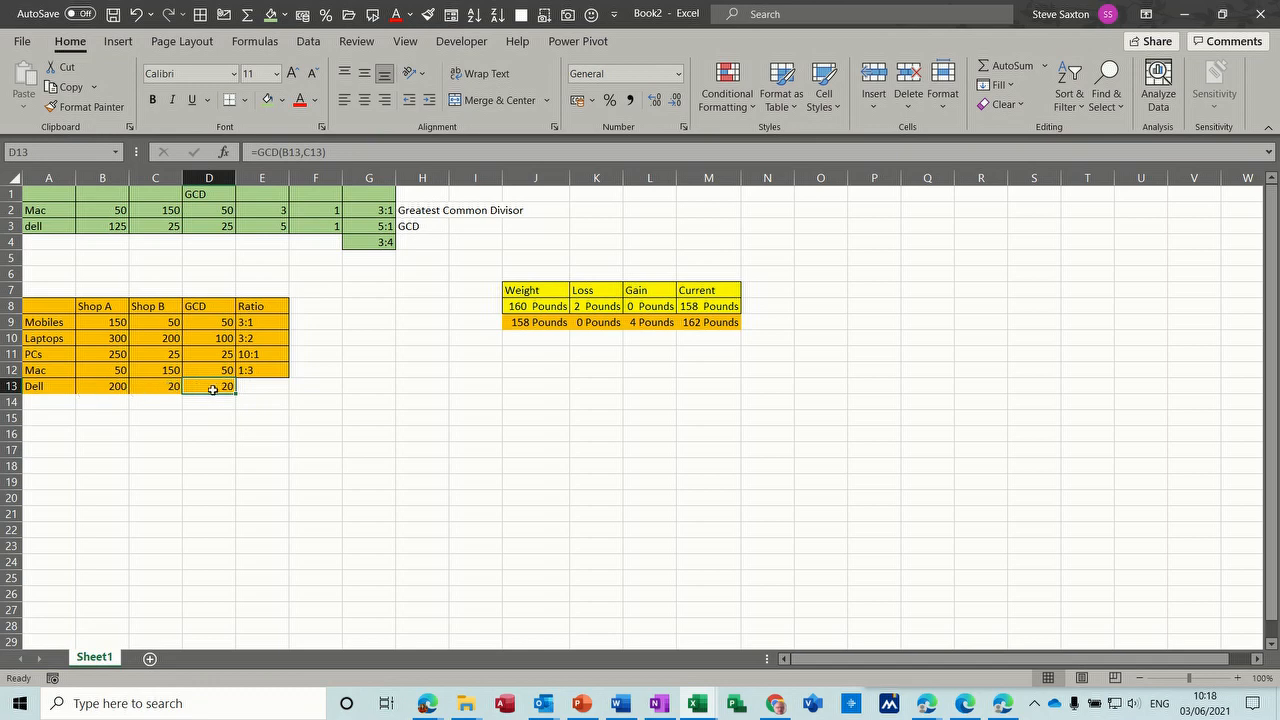
- Calculate the Dell ratio in E13 with the formula =B13/D13&":"&C13/D13
click(267, 388)
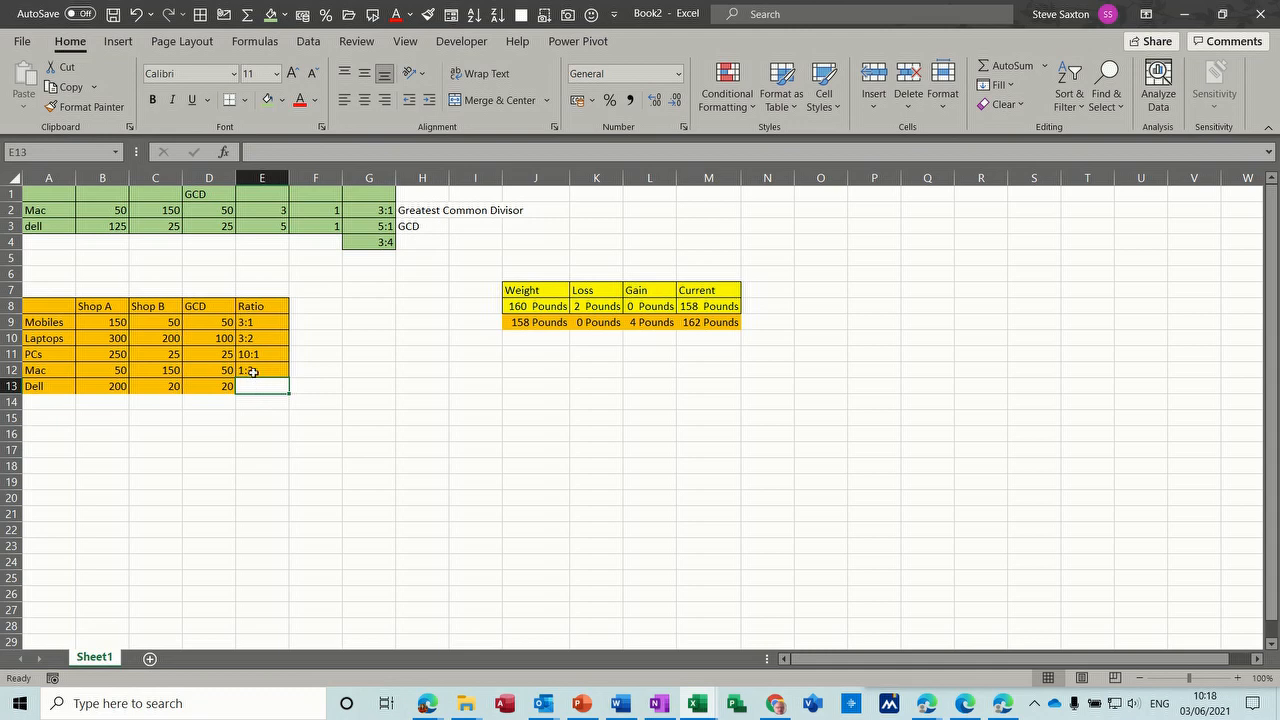
click(253, 371)
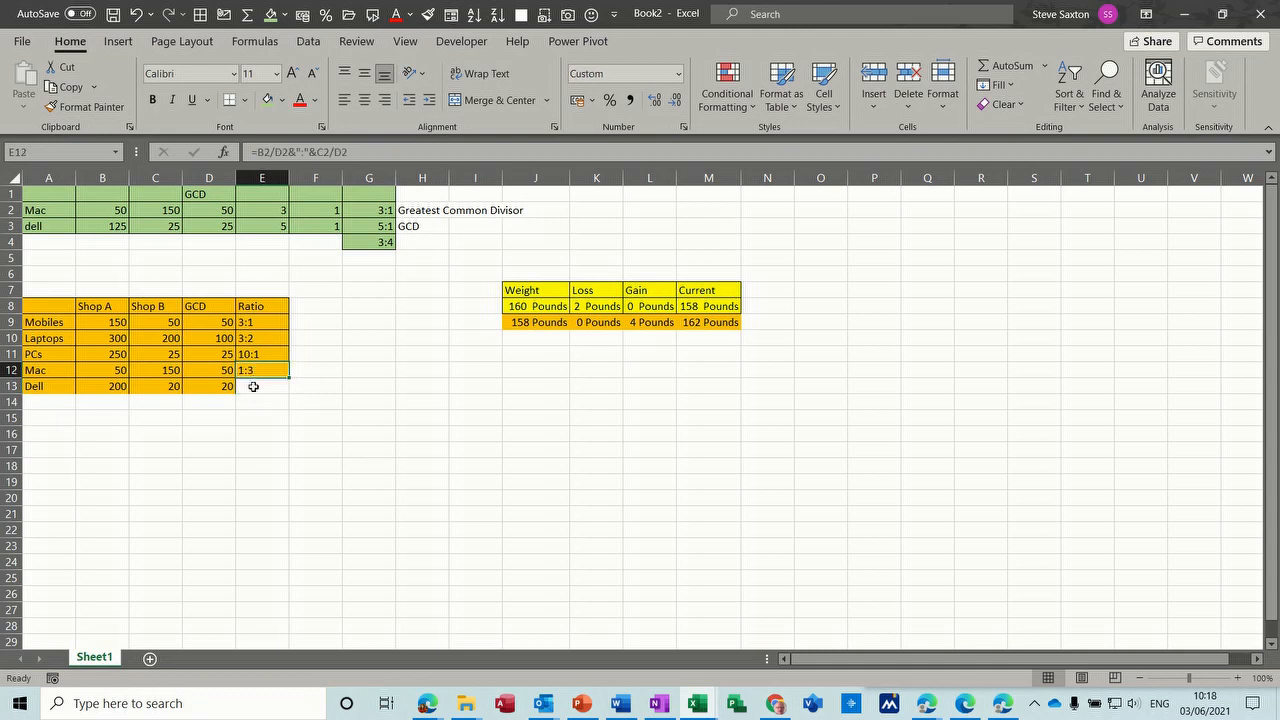
click(257, 388)
text(=)
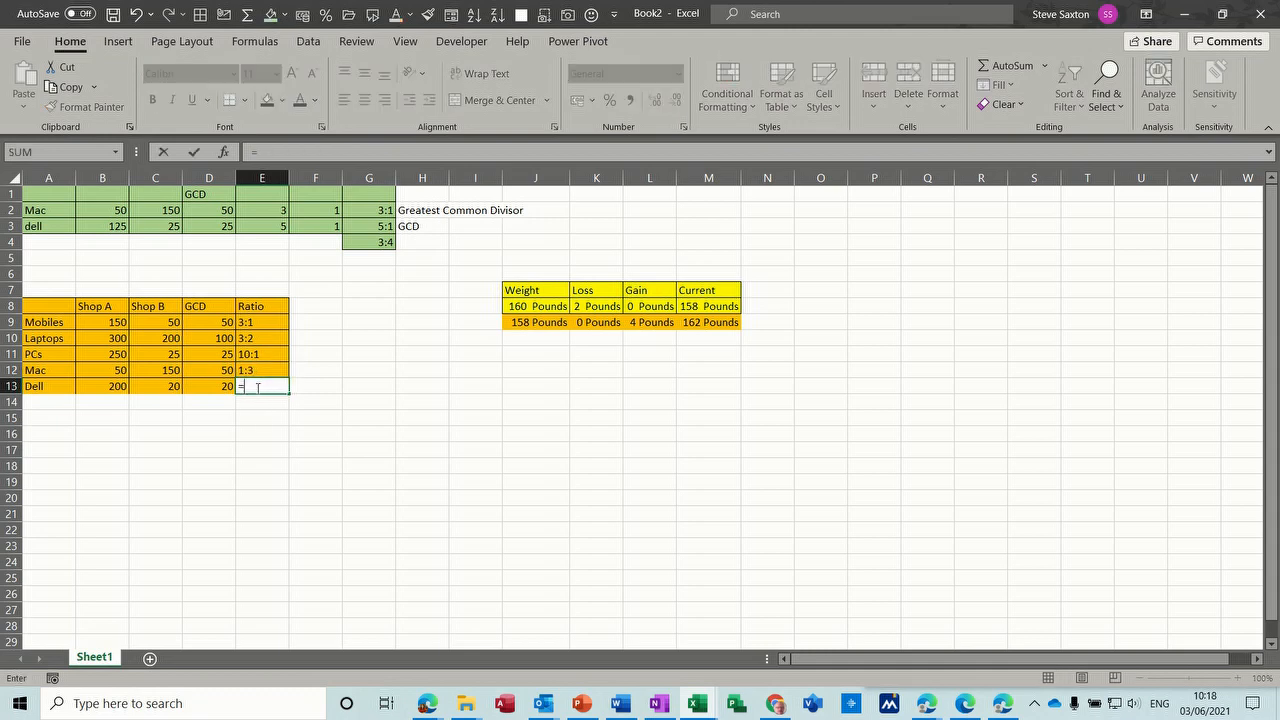
click(109, 389)
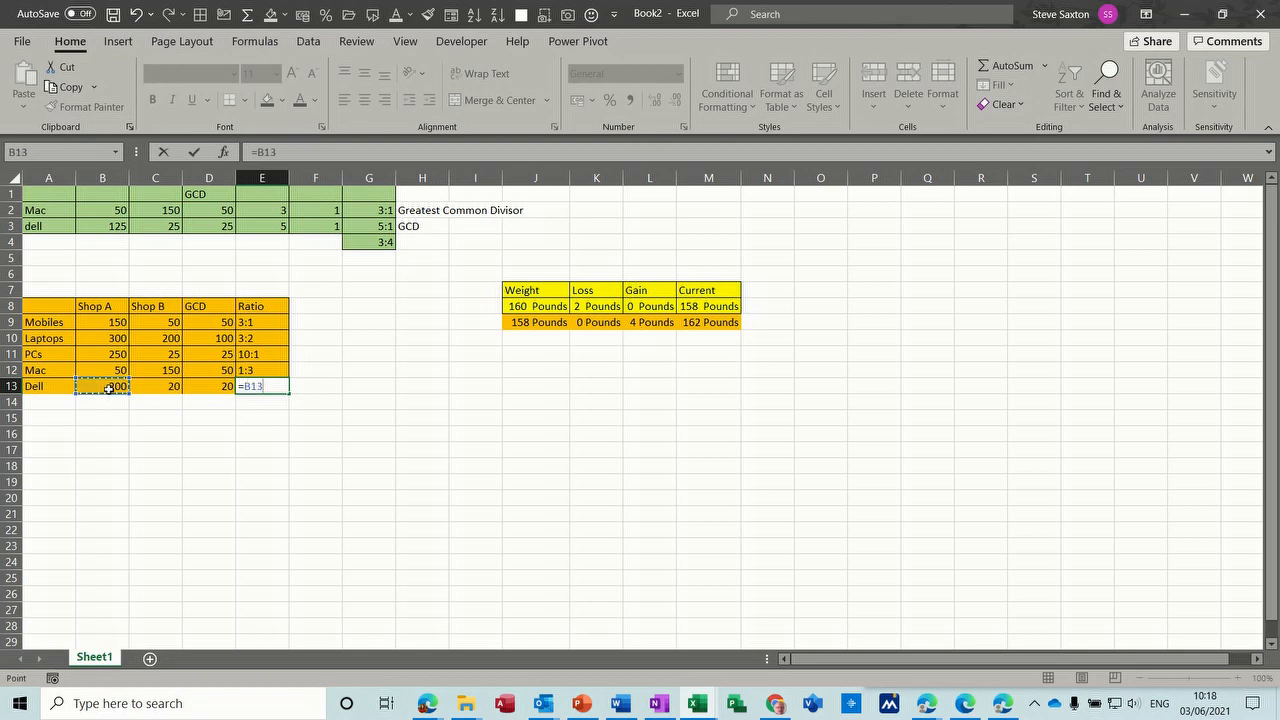
text(/)
click(212, 388)
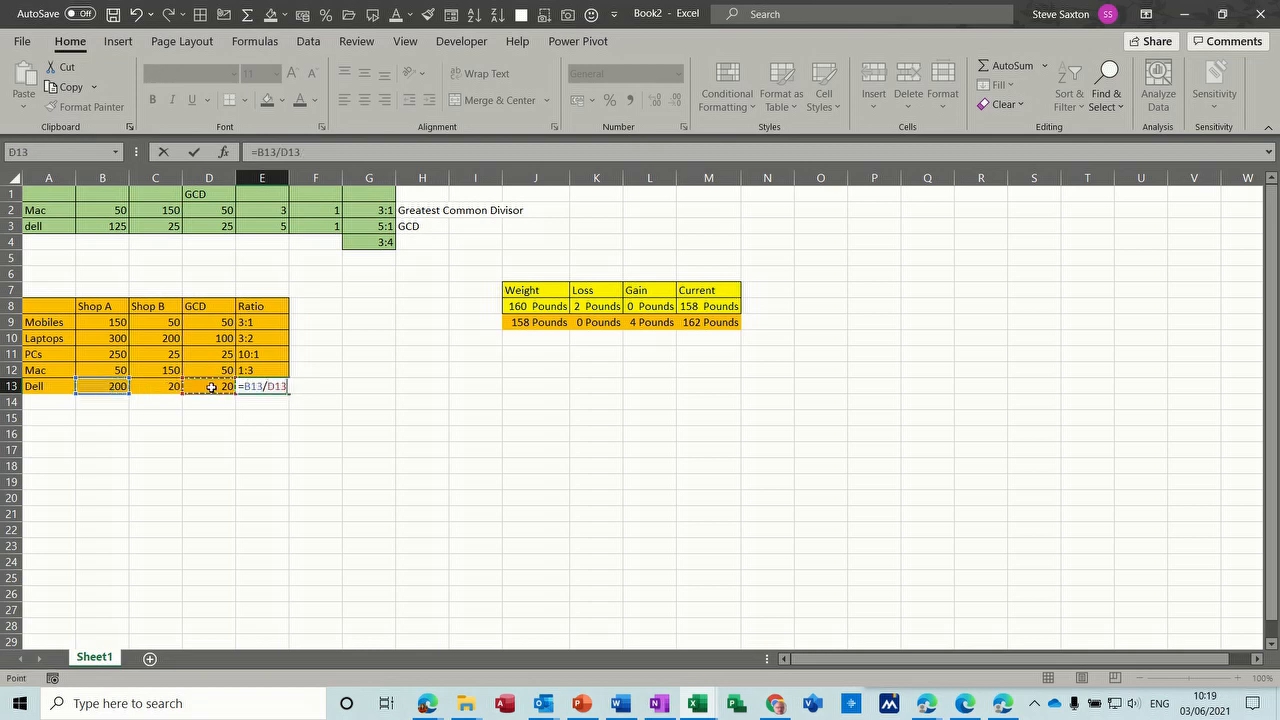
text(&)
text(":"&)
click(158, 387)
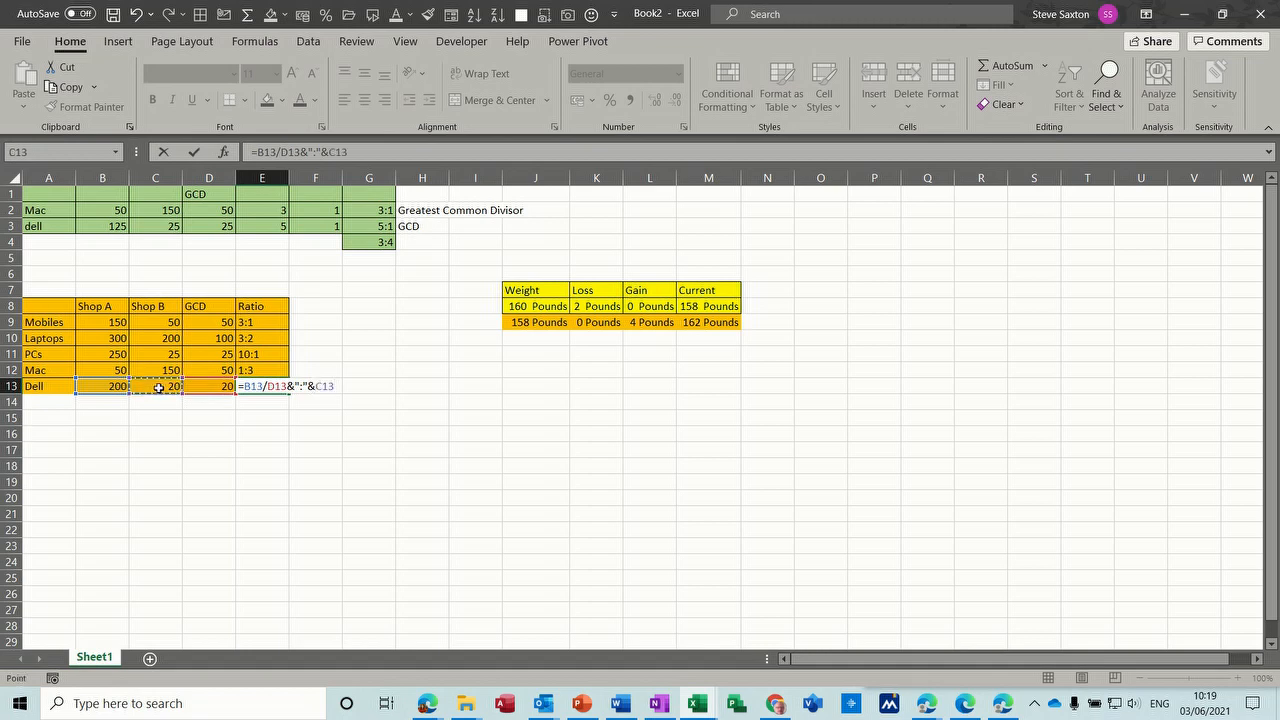
text(/)
click(208, 387)
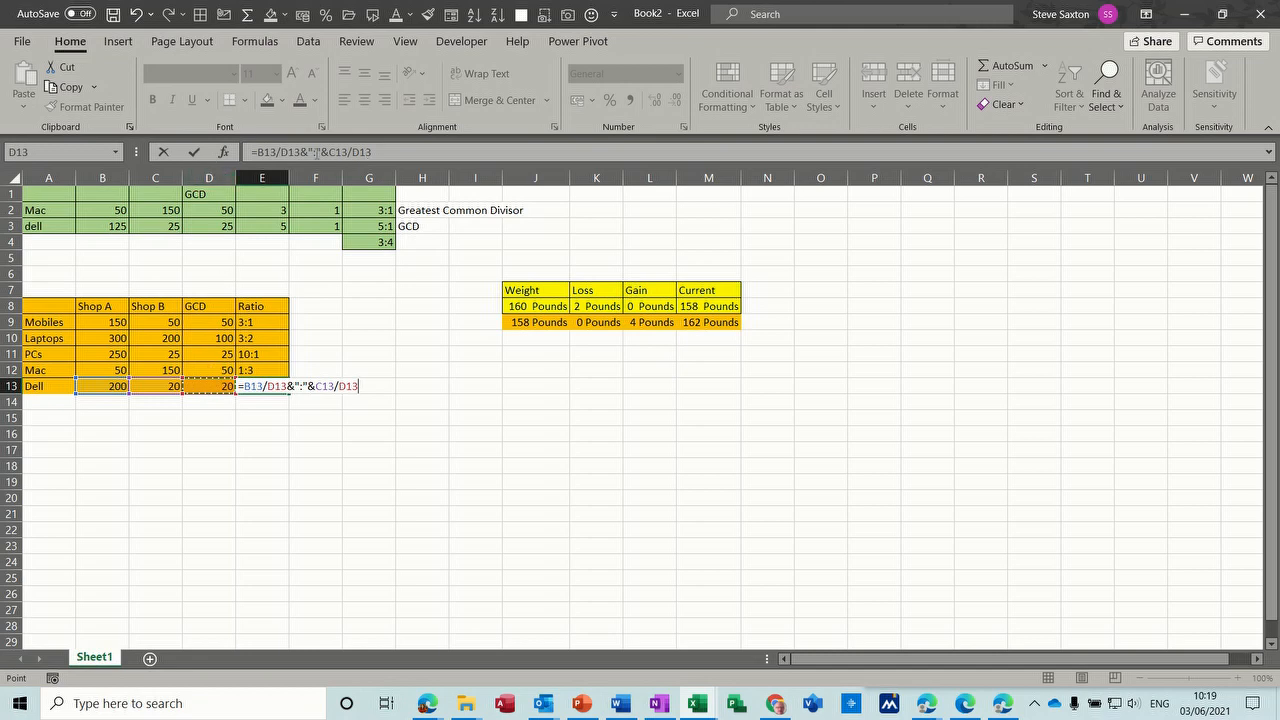
click(194, 152)
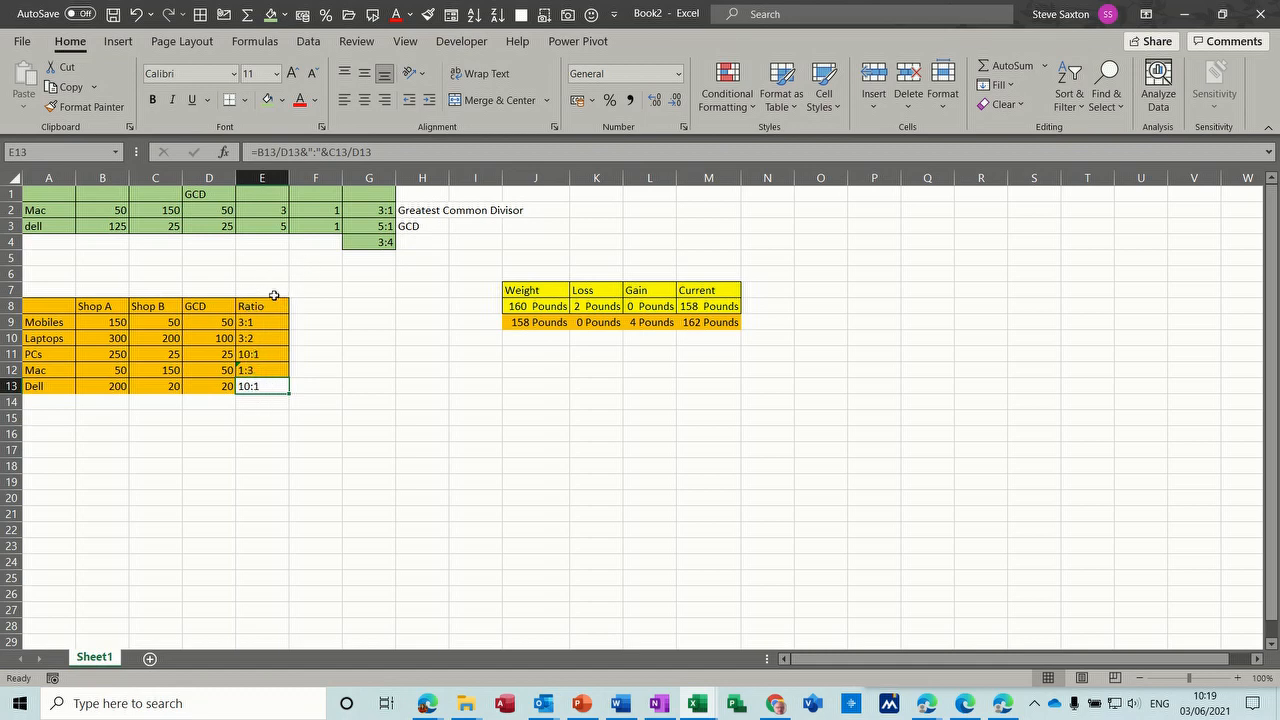
- Review the GCD column of the shop table and inspect the ratio and GCD formulas in the Mobiles row
drag(199, 306, 205, 386)
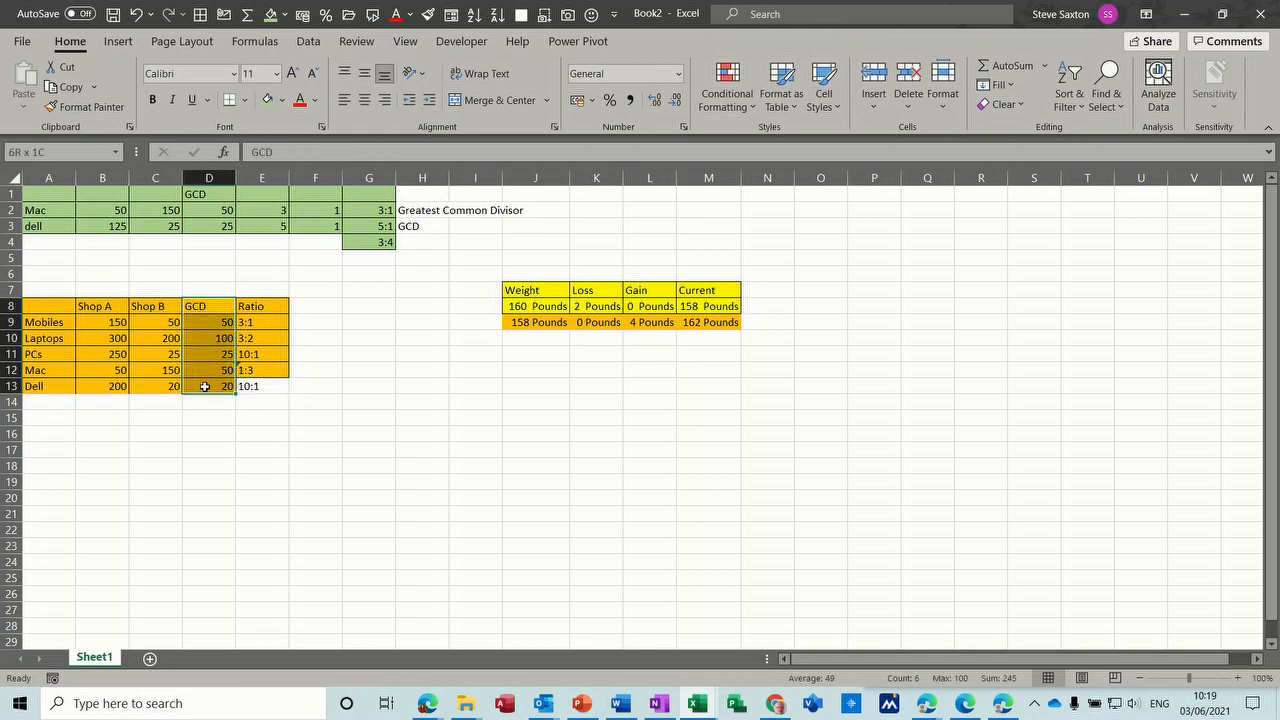
click(258, 321)
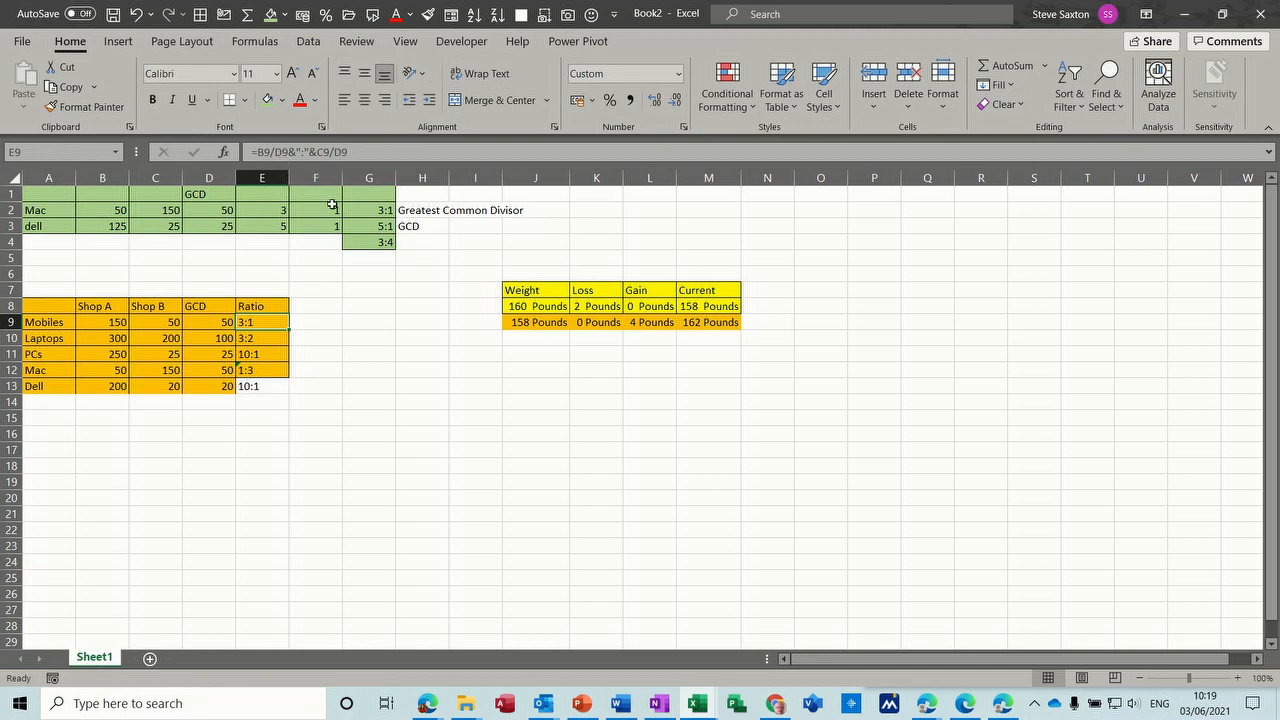
click(215, 321)
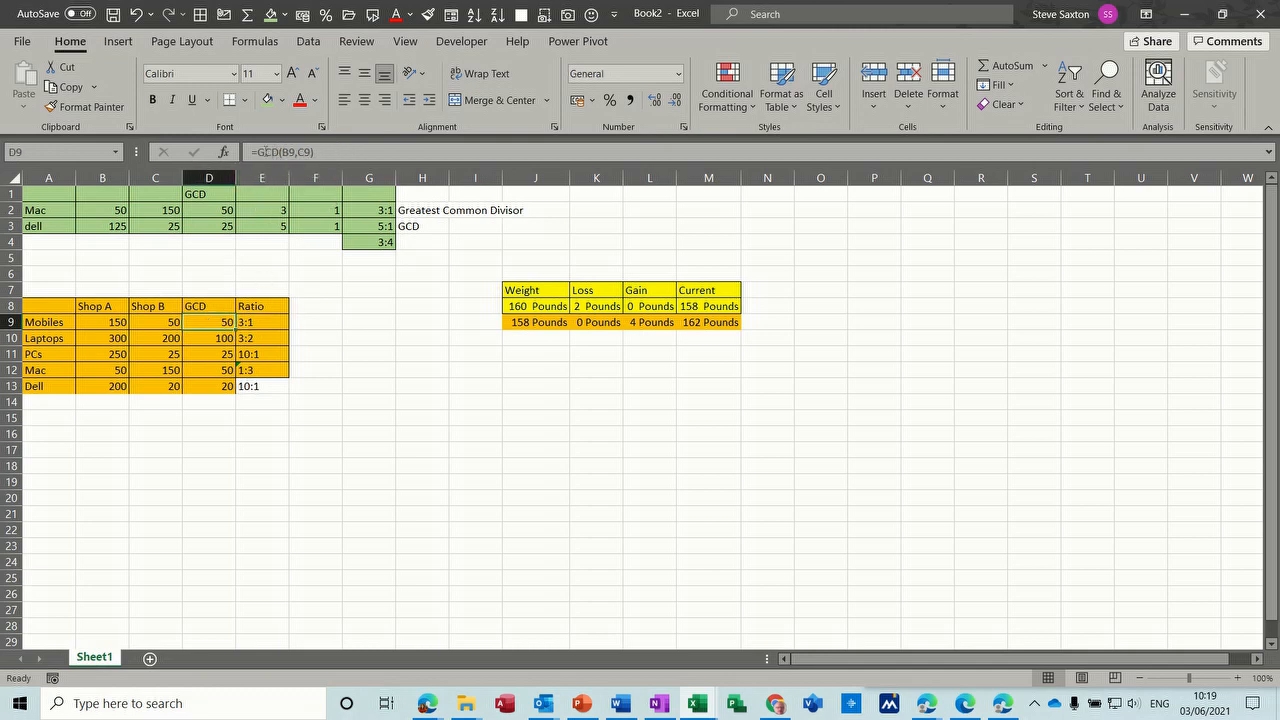